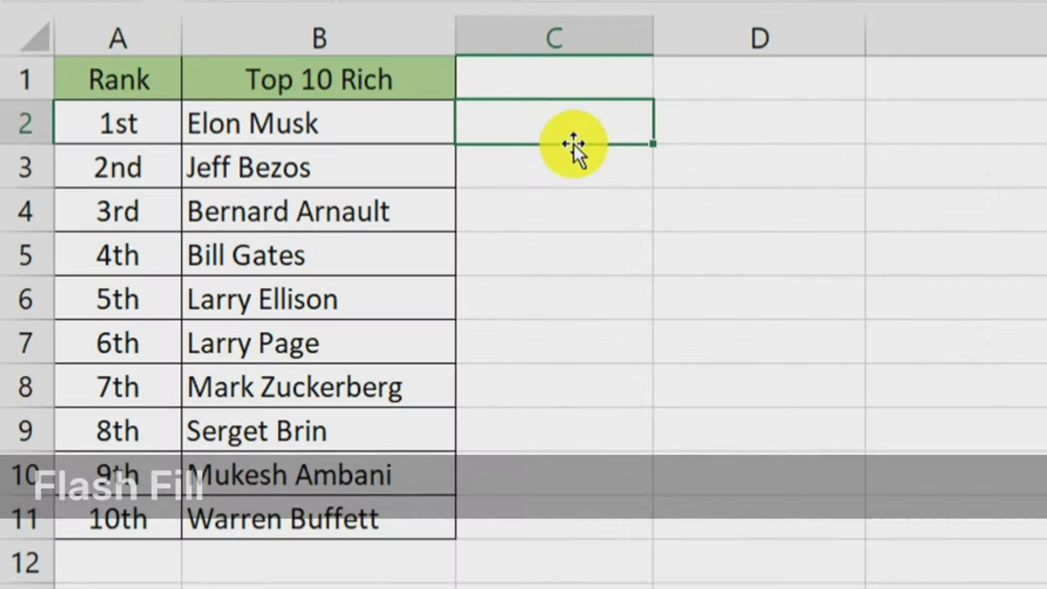
Step: Enter Elon and Jeff in C2:C3 and accept the Flash Fill first names through Warren
click(286, 129)
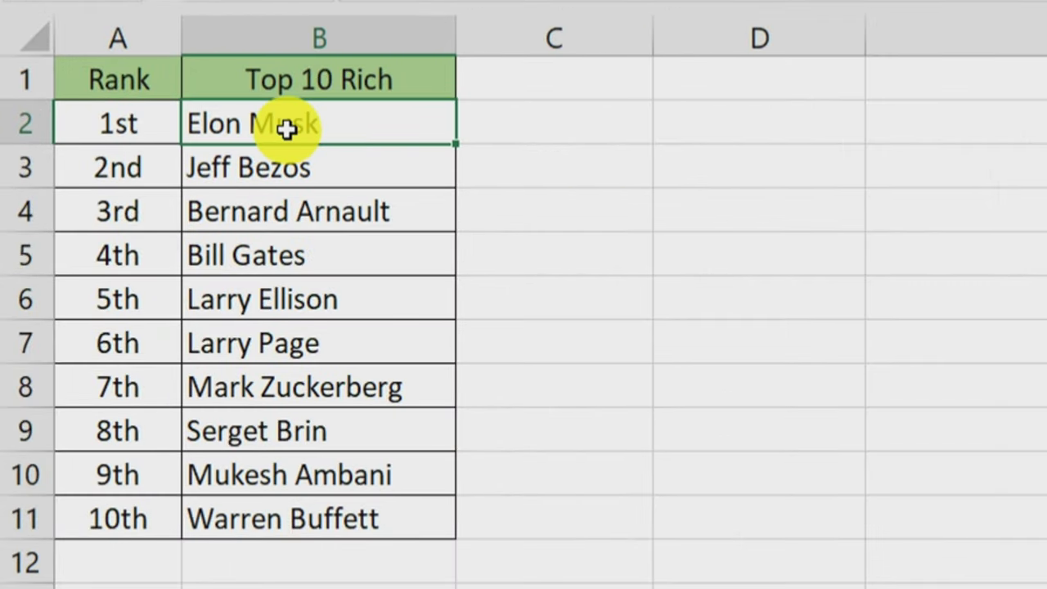
click(526, 115)
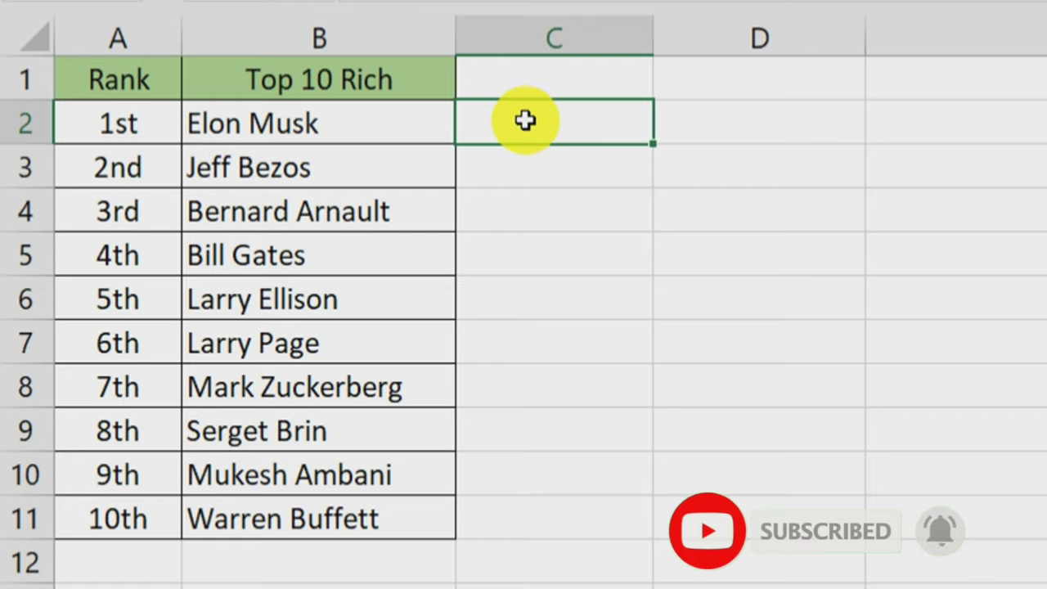
click(335, 133)
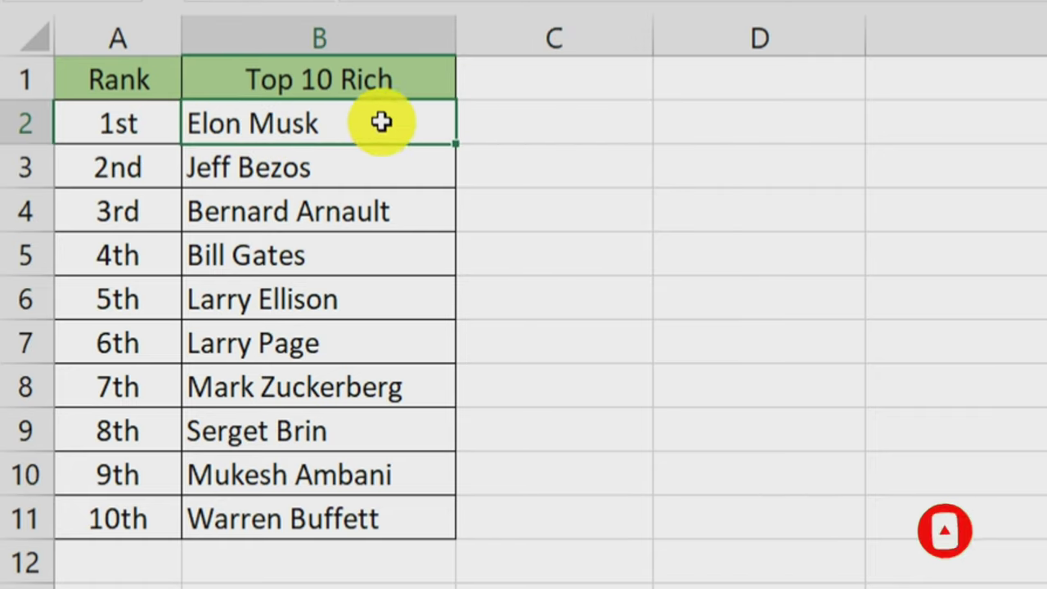
click(557, 133)
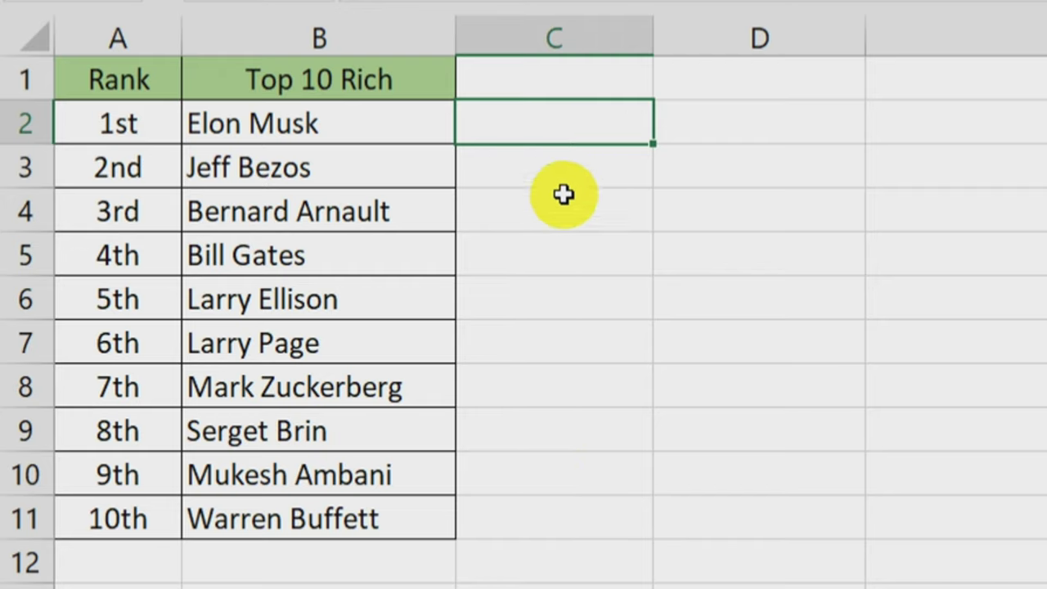
double_click(545, 132)
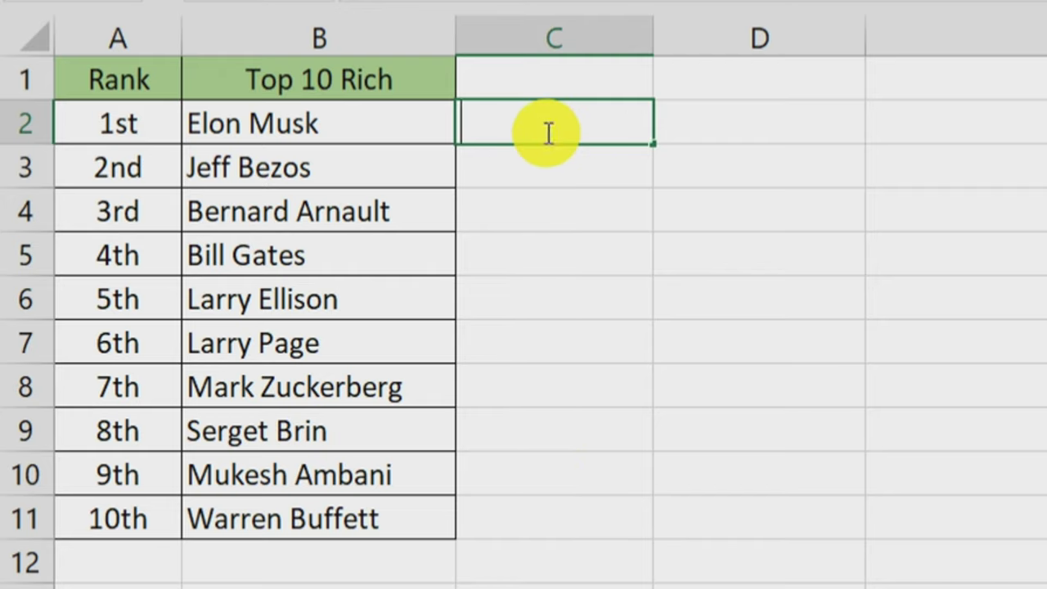
text(Elon)
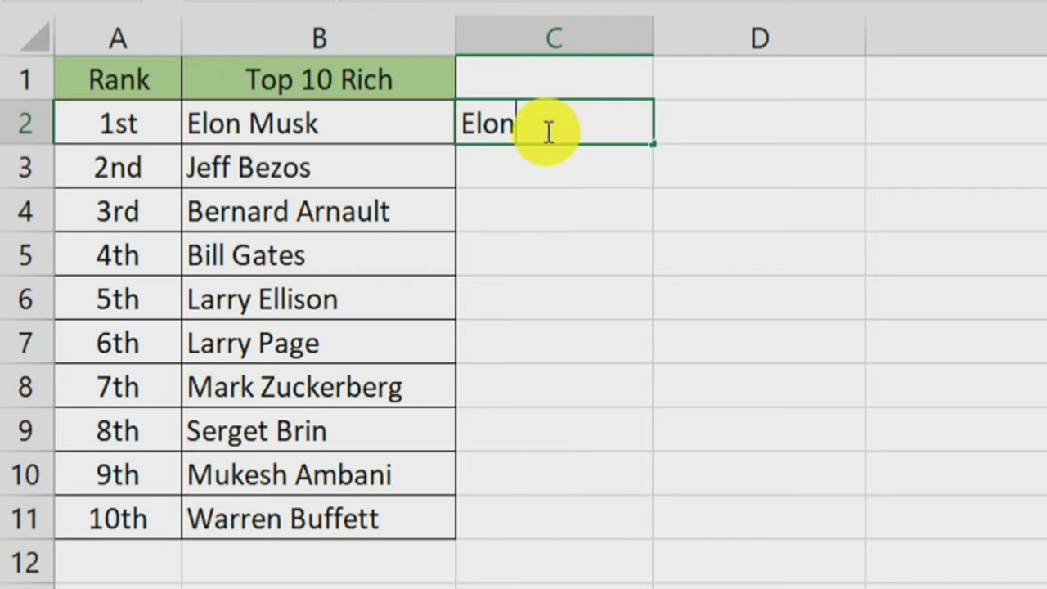
click(630, 172)
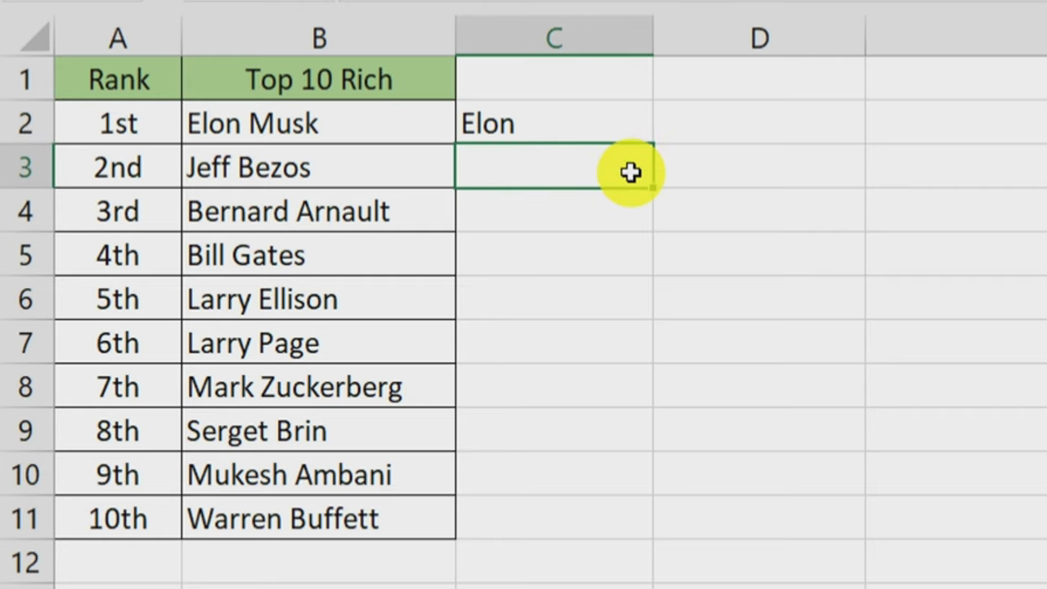
text(Jeff)
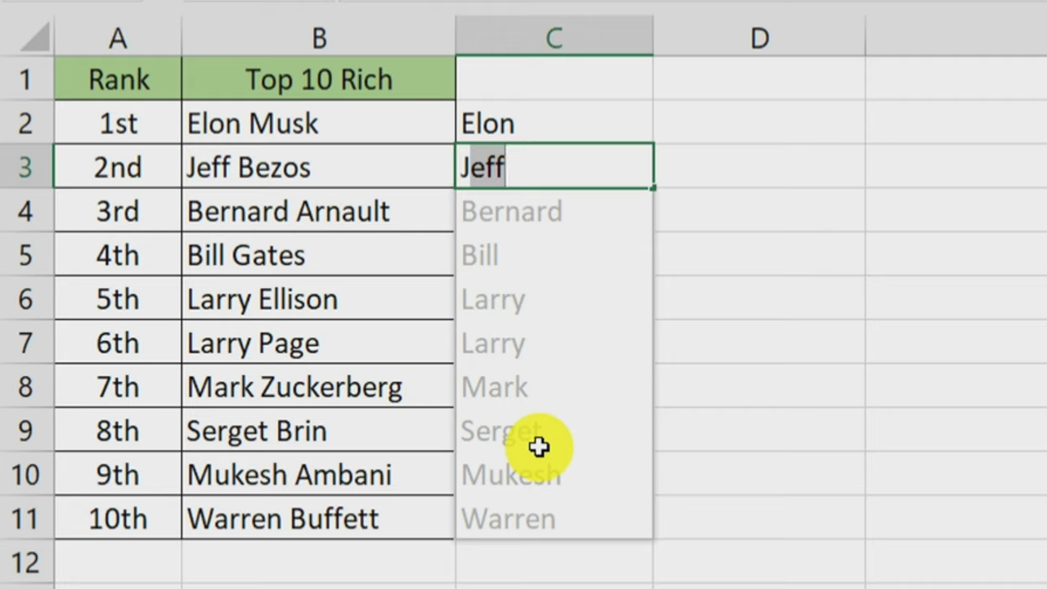
key(Return)
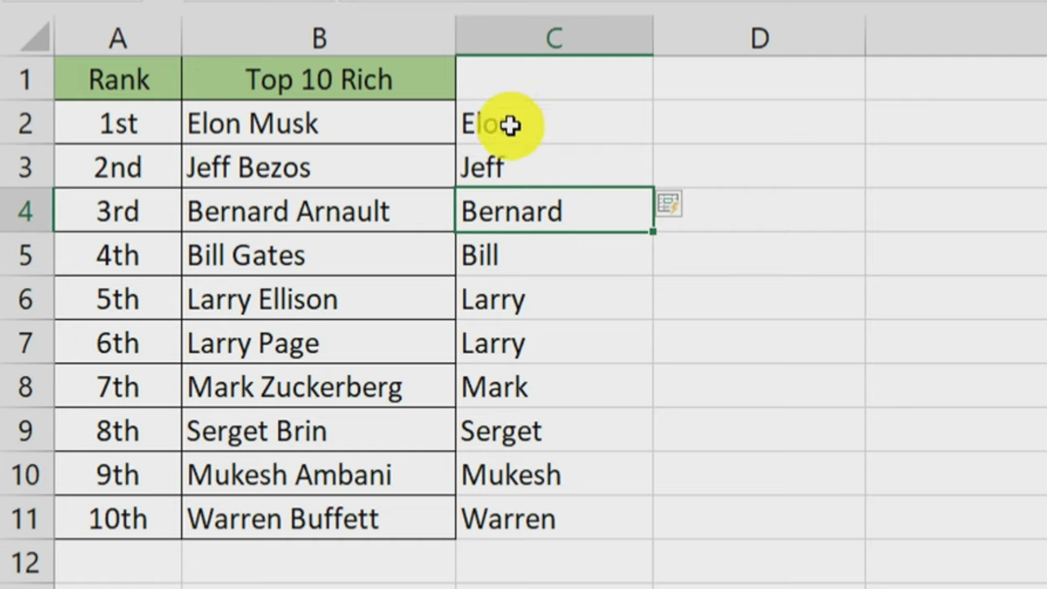
click(509, 128)
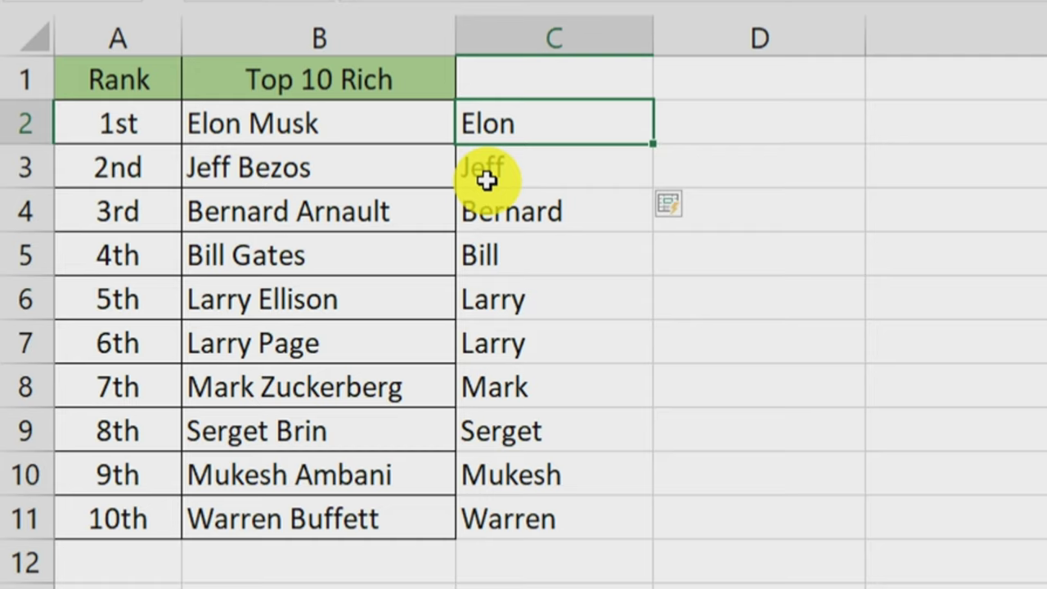
click(717, 109)
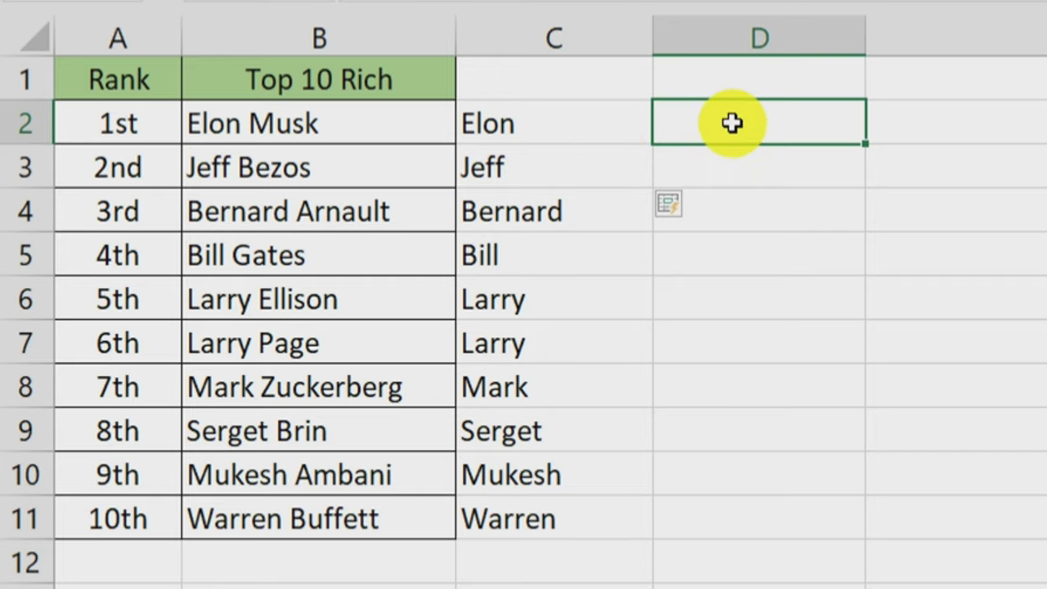
Step: Type Musk in D2 and Flash Fill D2:D11 with surnames through Buffett
text(Mu)
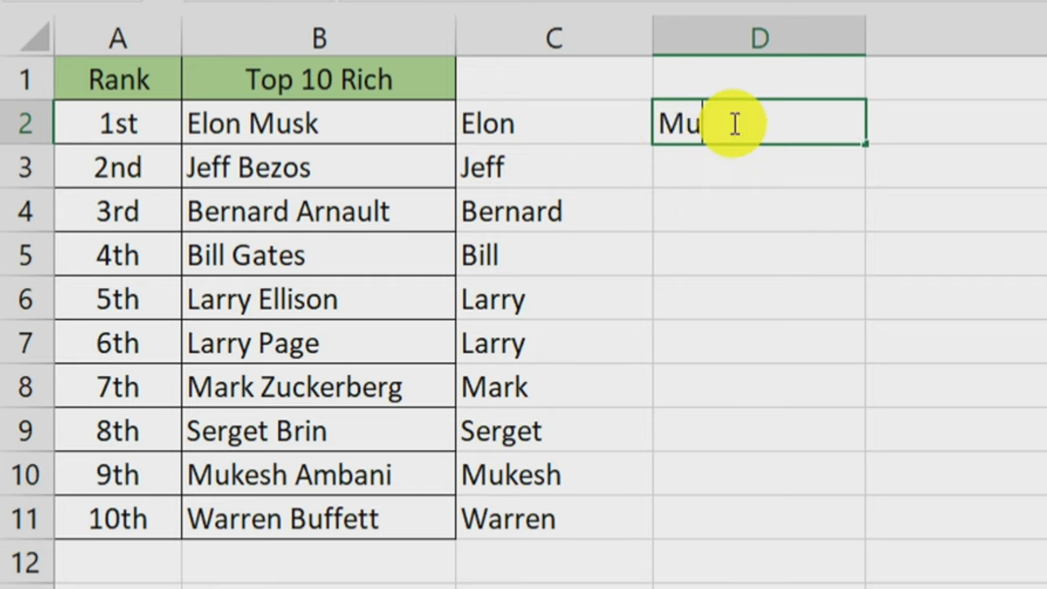
text(sk)
click(1032, 344)
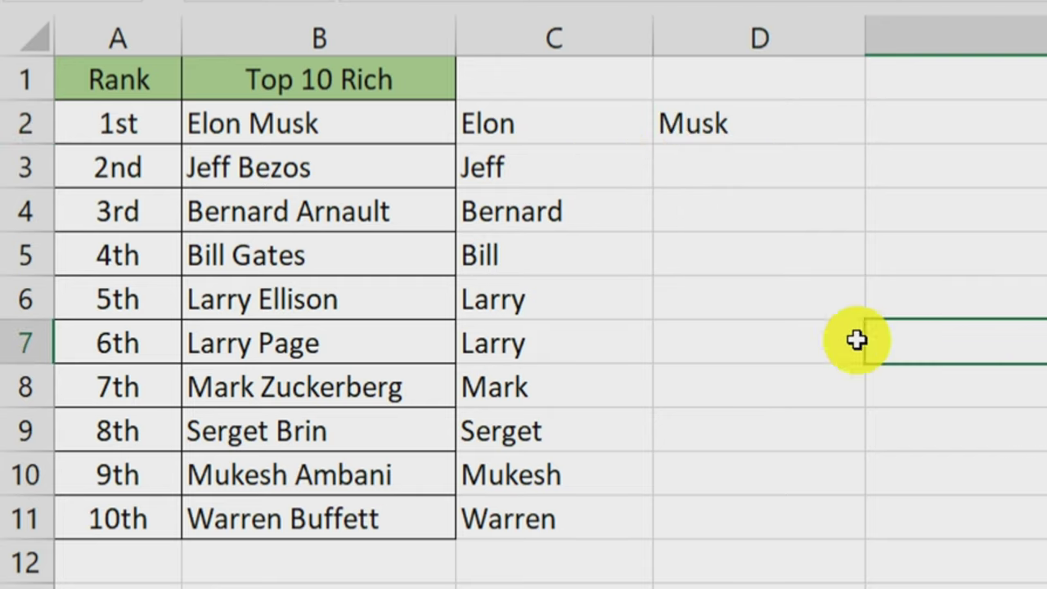
click(725, 123)
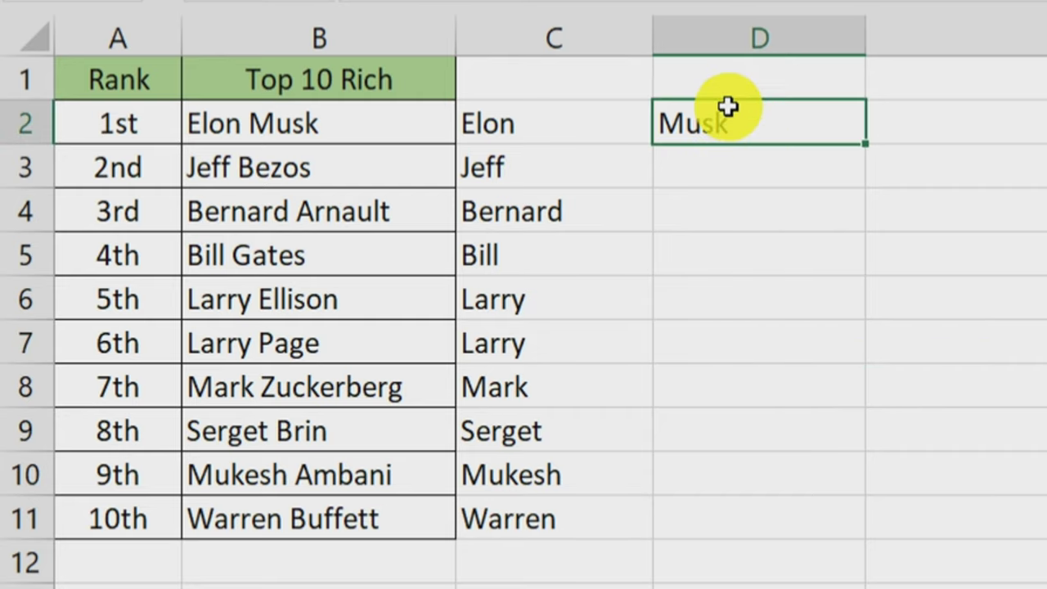
drag(703, 121, 740, 516)
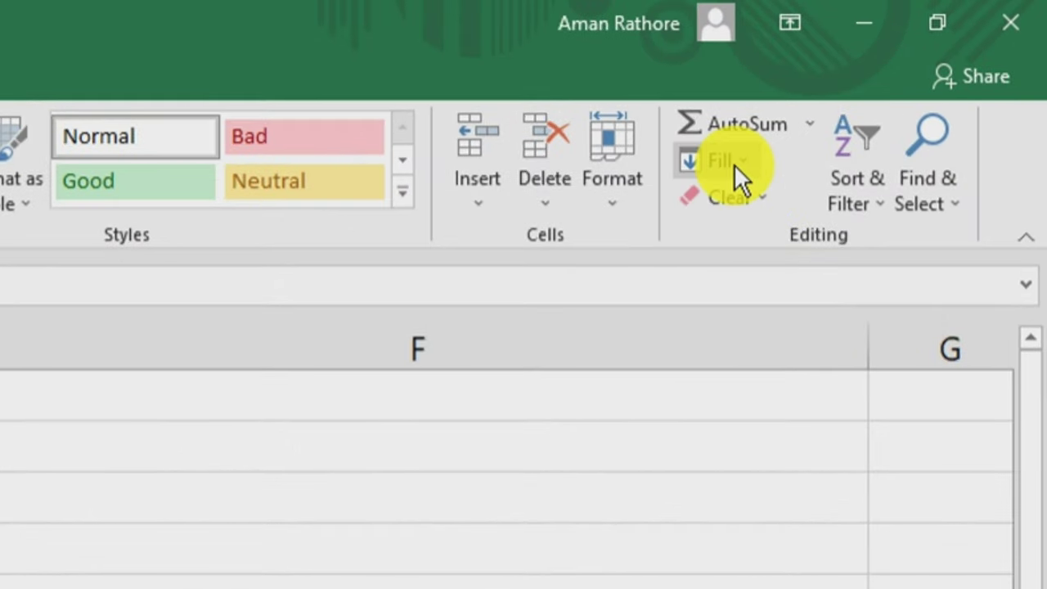
click(734, 164)
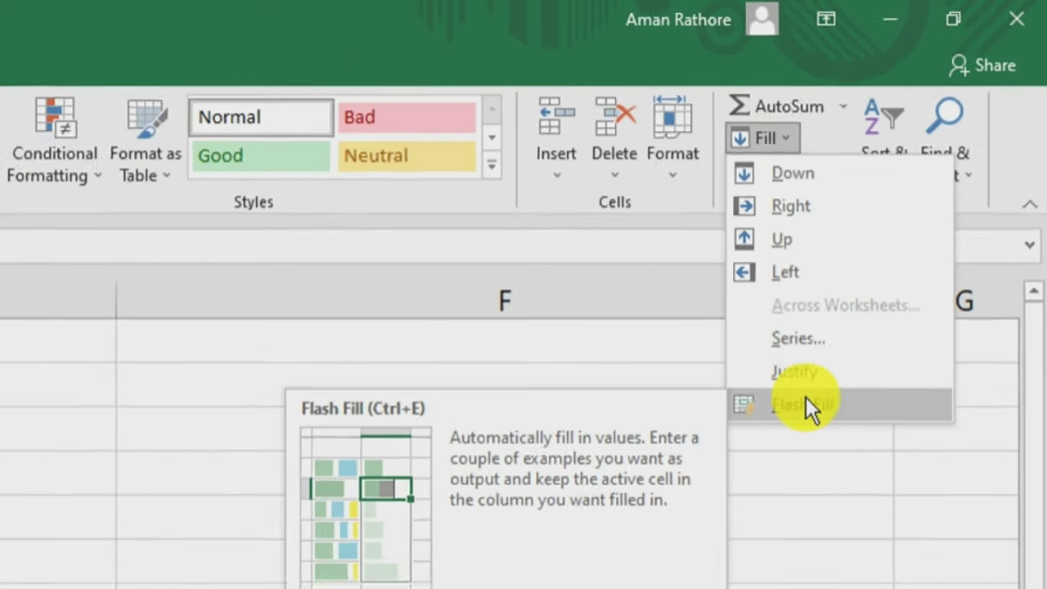
click(768, 463)
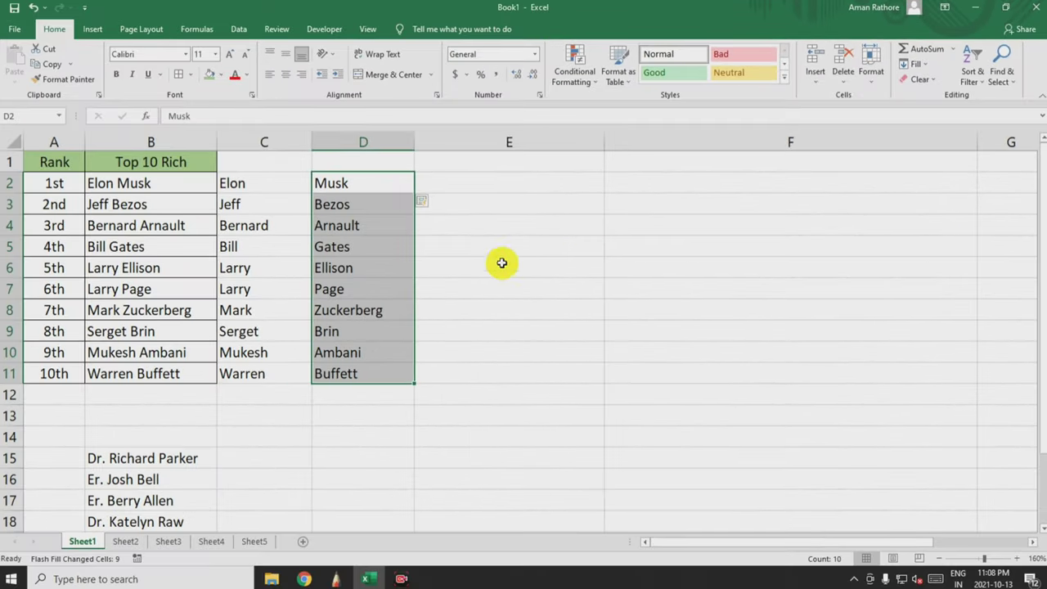
click(439, 269)
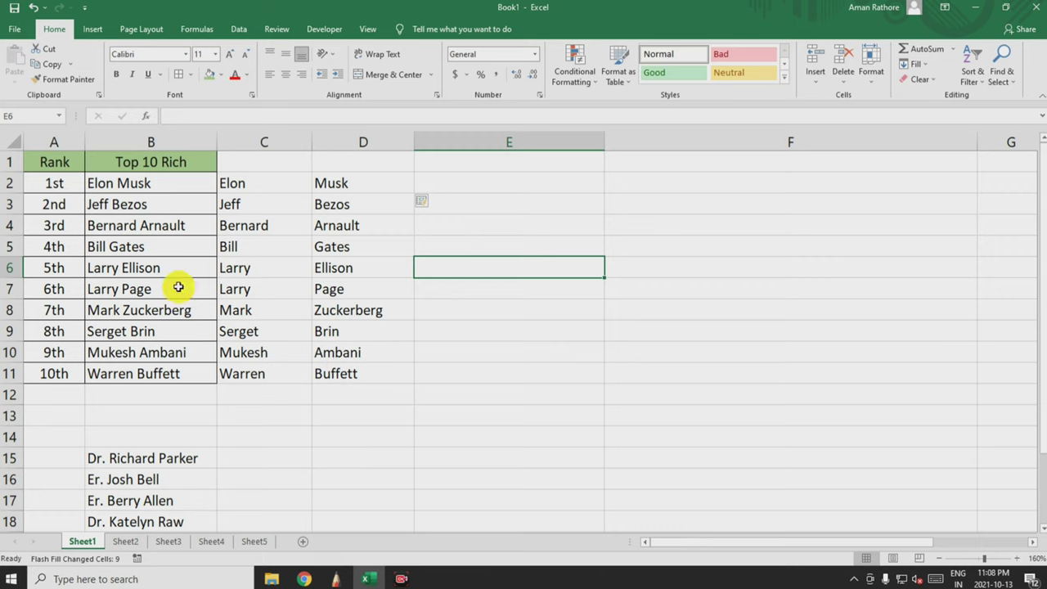
drag(252, 184, 245, 370)
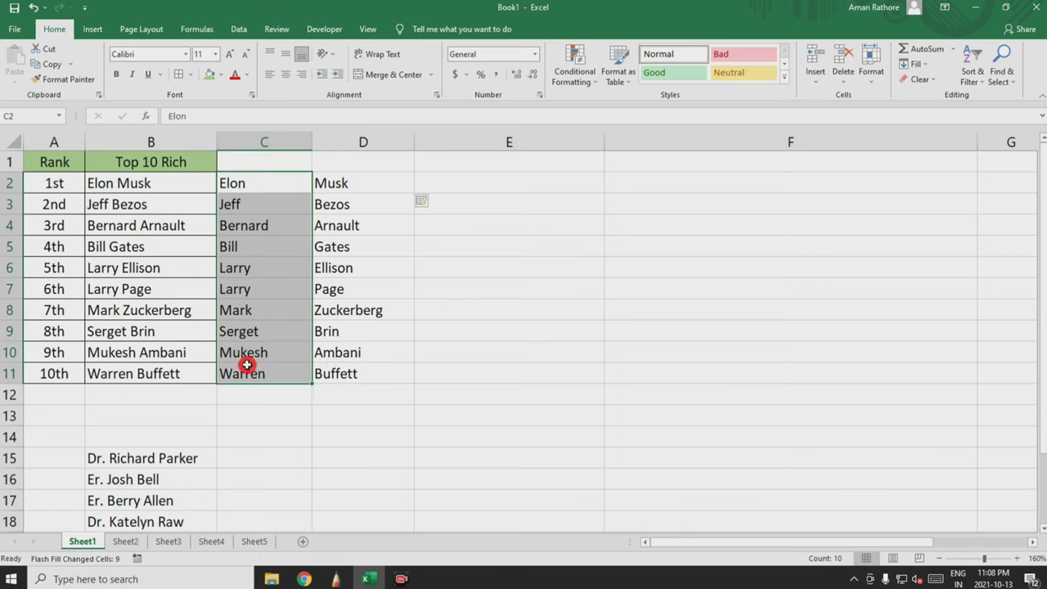
drag(346, 185, 336, 379)
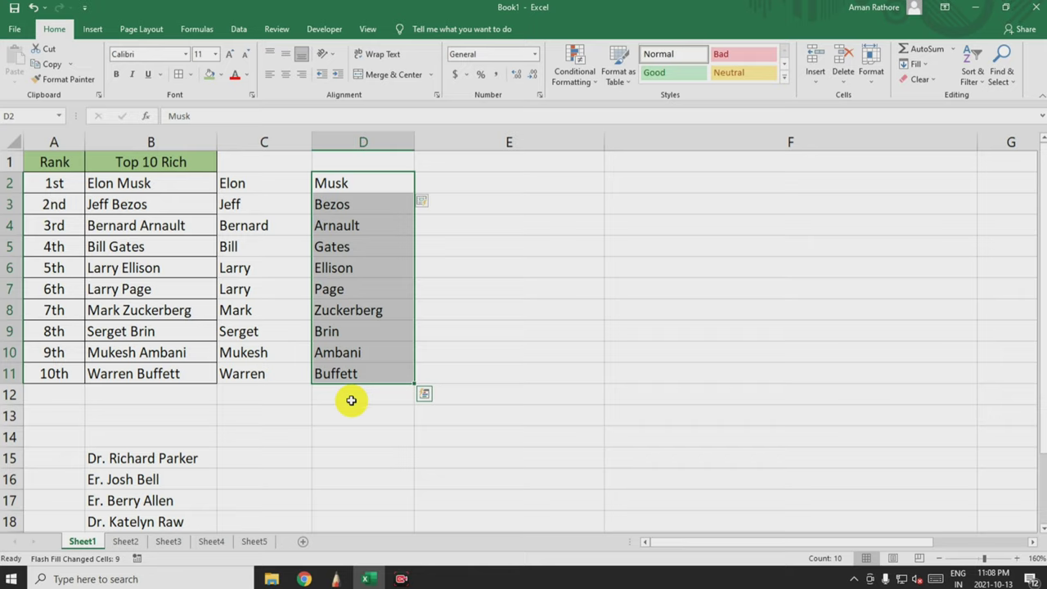
Step: Enter '1st Elon Musk' in E2 as the rank-plus-name example, then select E2:E11
click(481, 188)
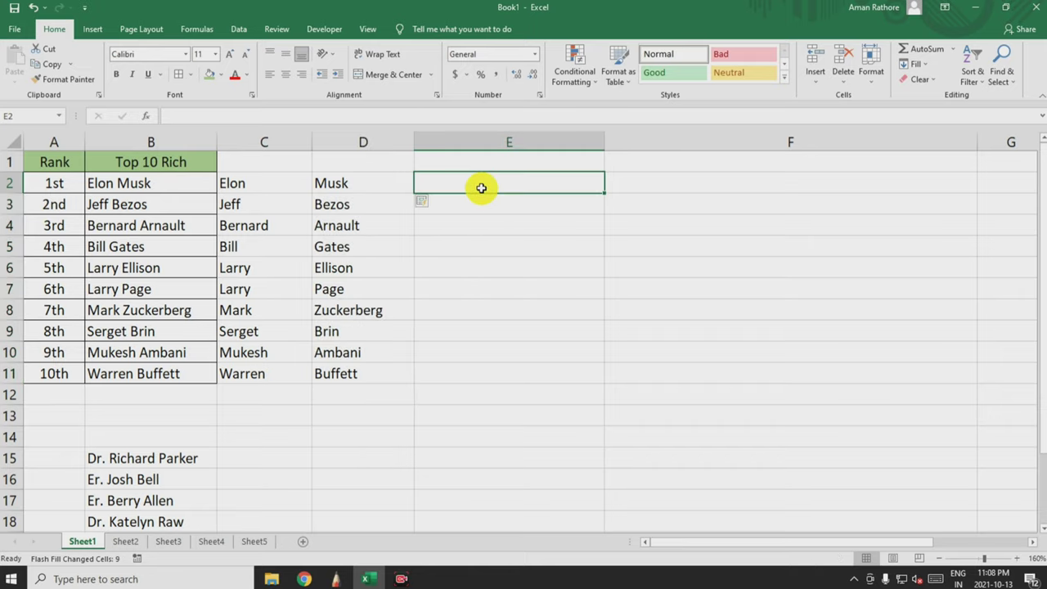
click(43, 182)
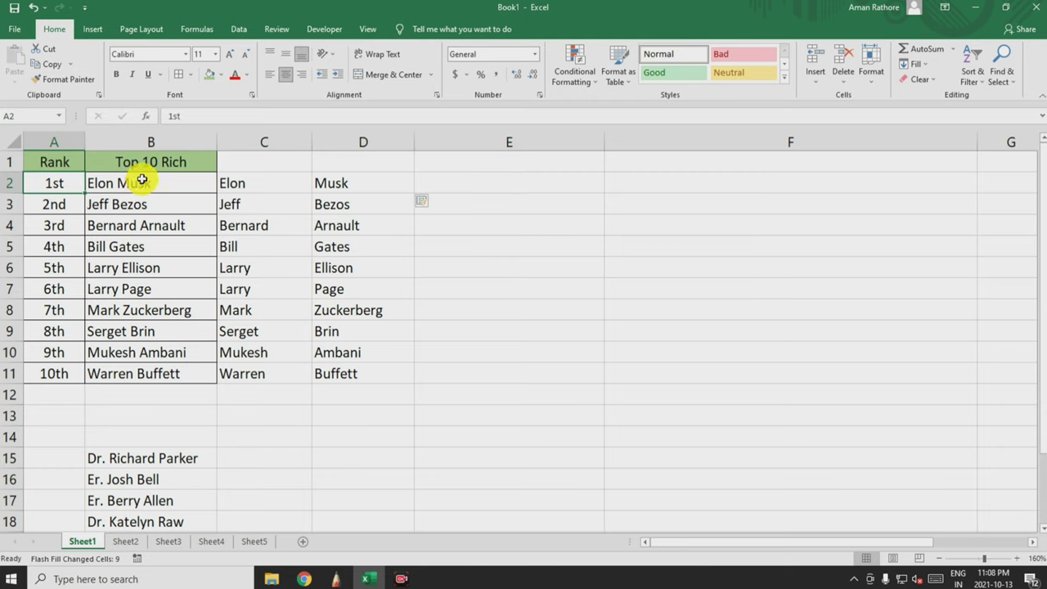
click(495, 184)
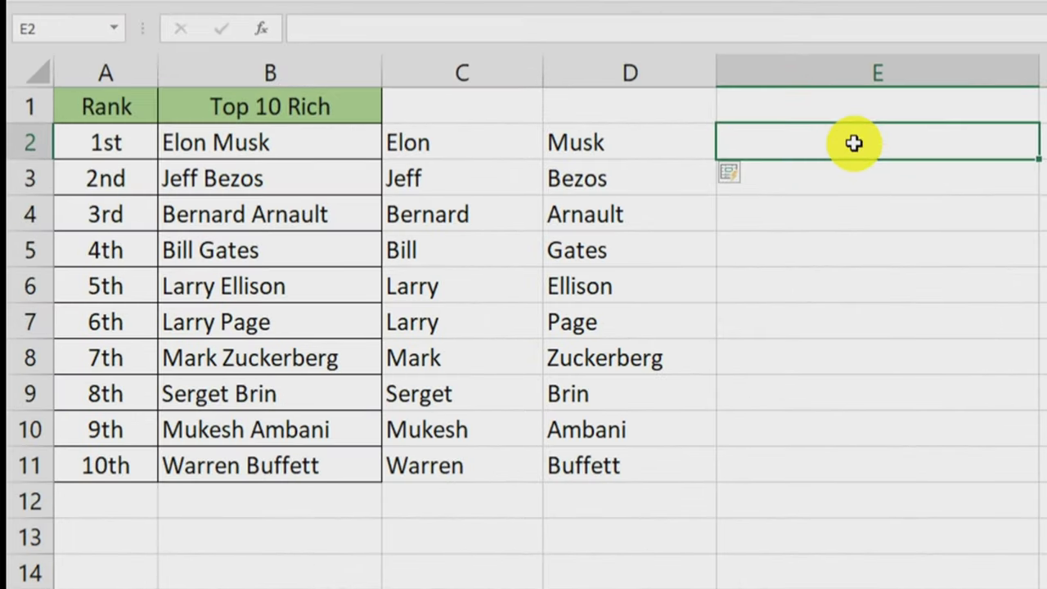
text(1st )
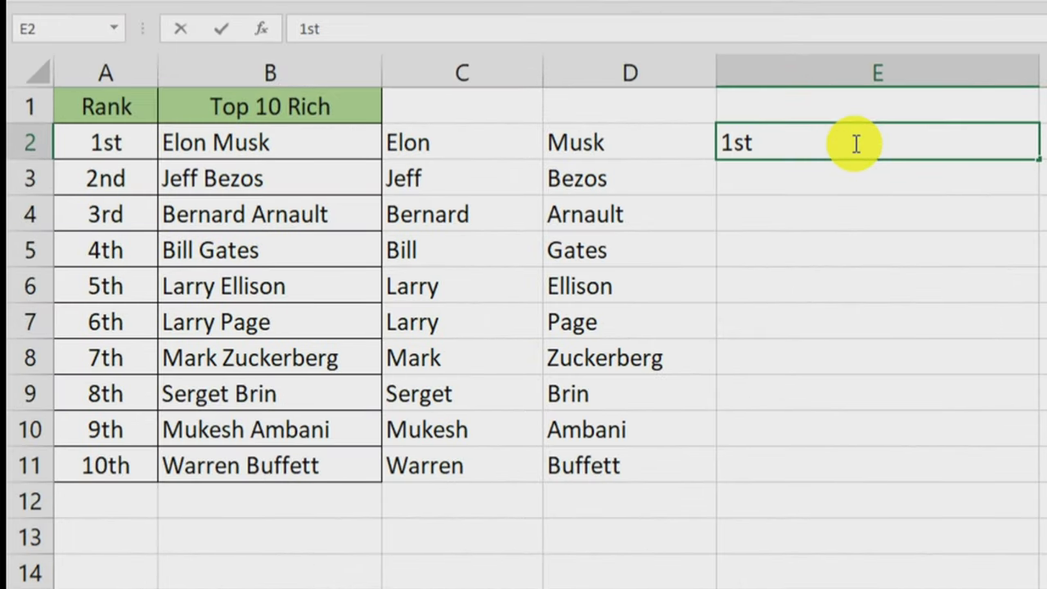
text(Elon )
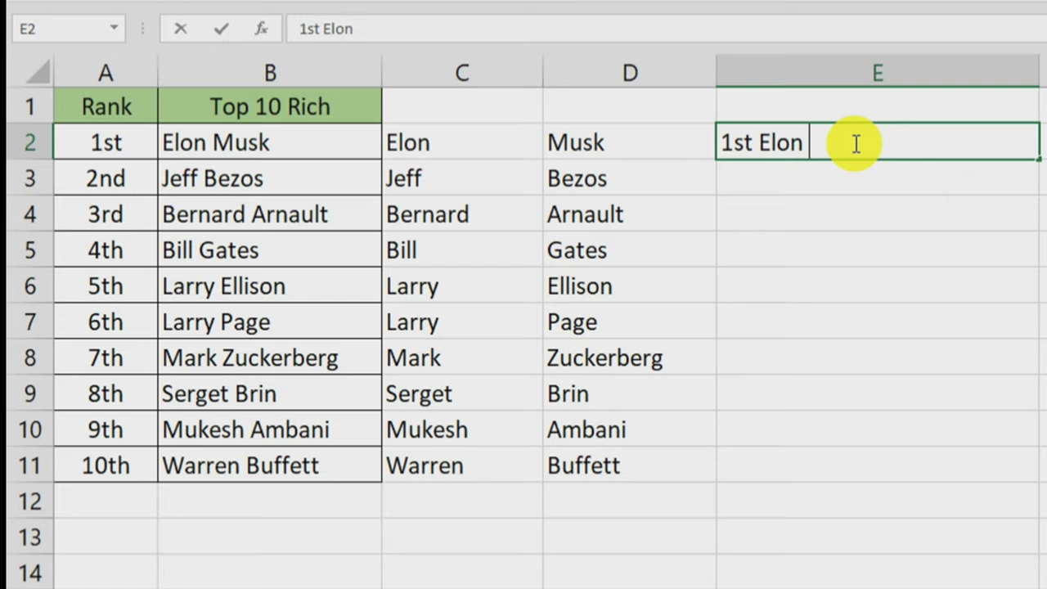
text(Mus)
text(k)
key(Return)
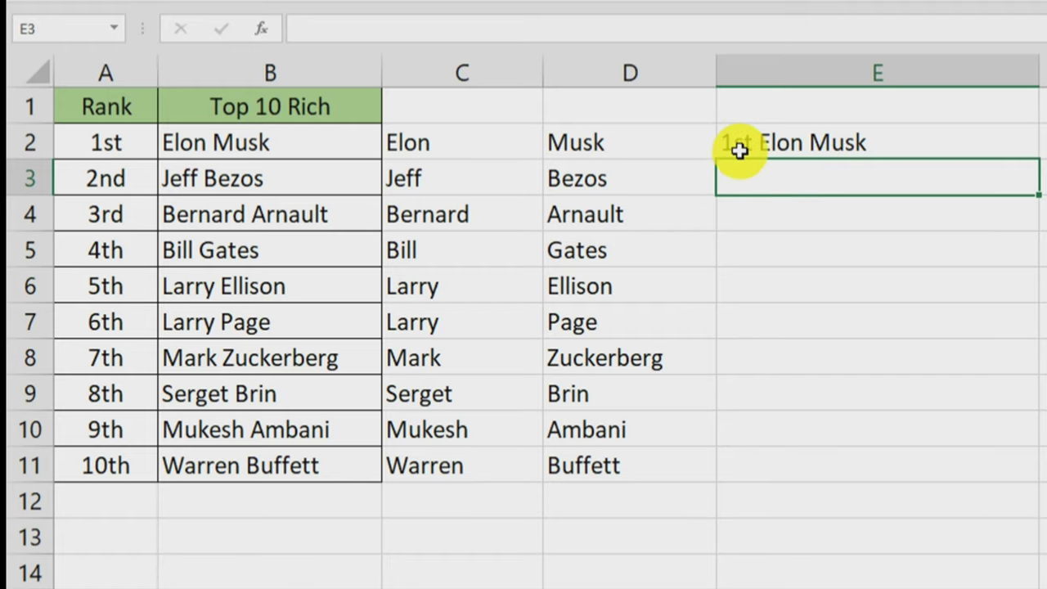
click(95, 145)
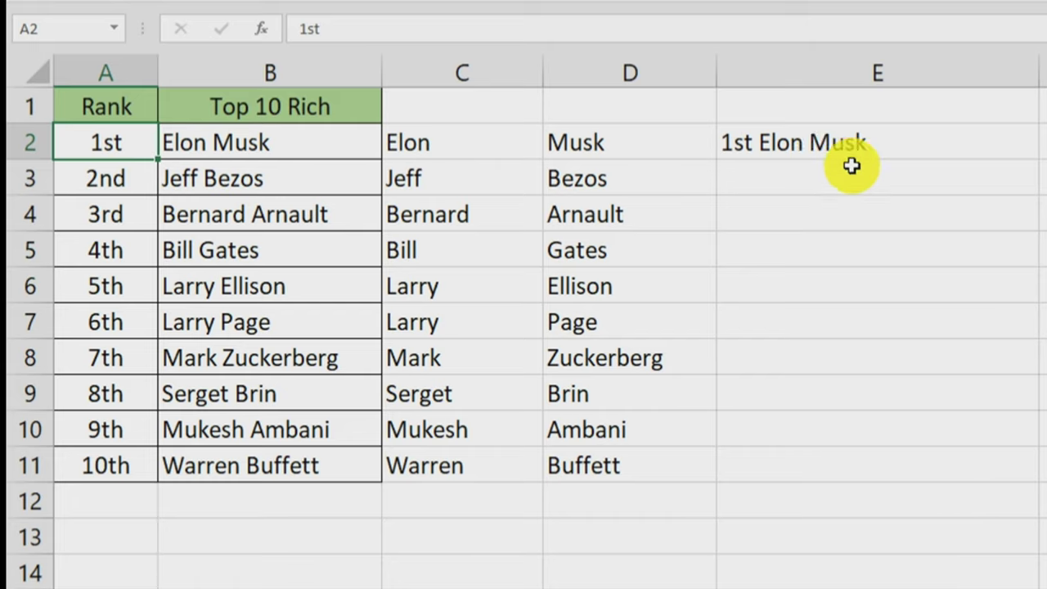
click(240, 141)
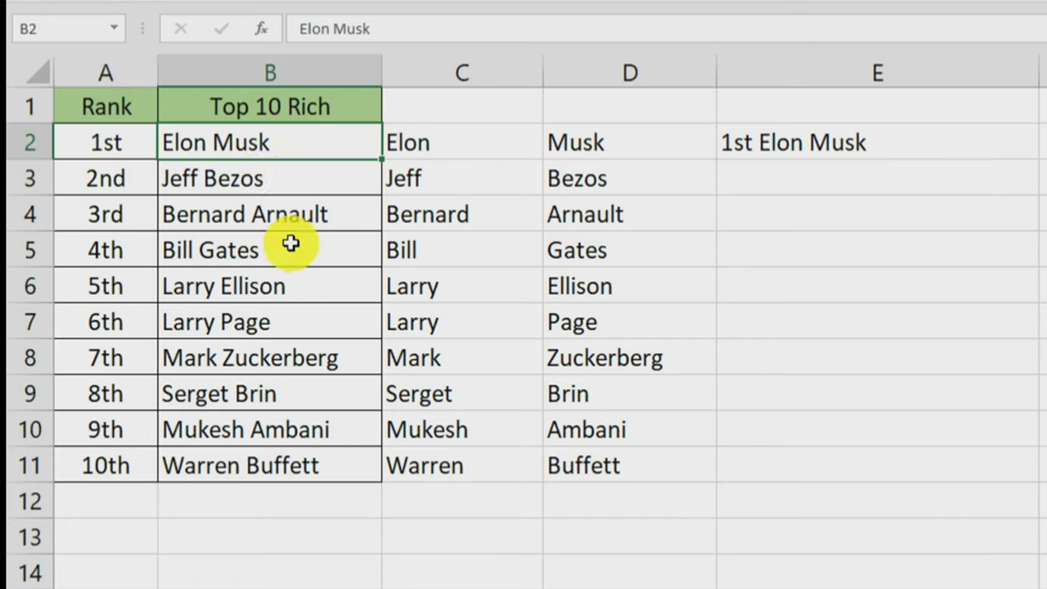
click(953, 144)
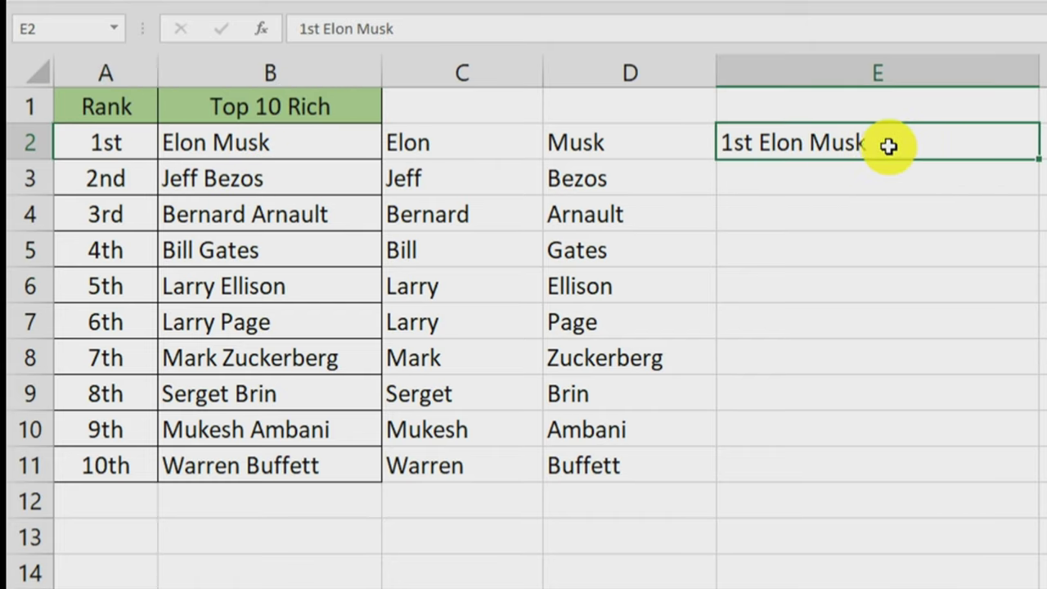
drag(889, 142, 856, 461)
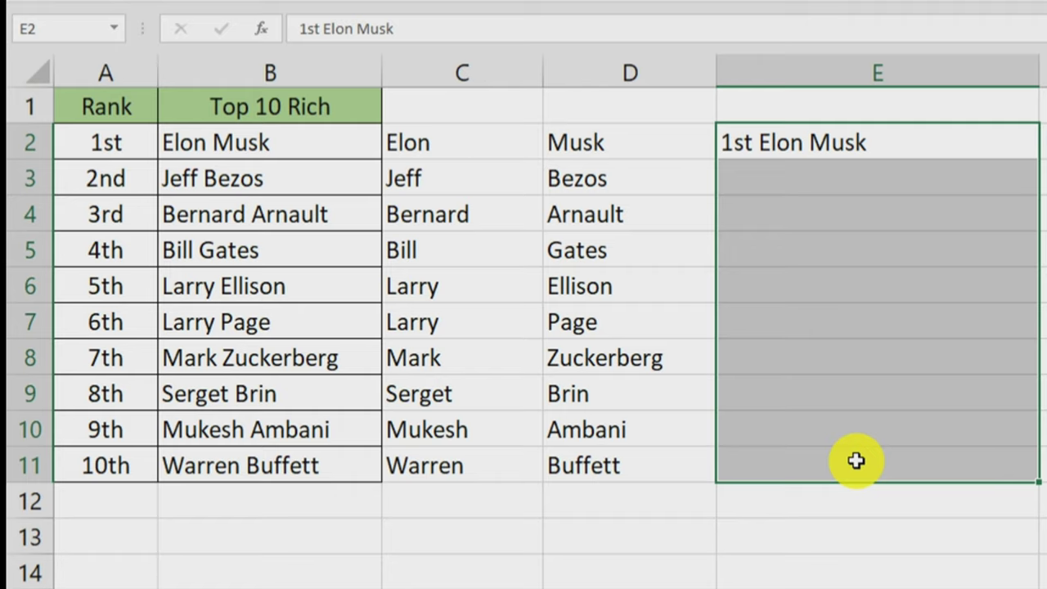
Step: Flash Fill E3:E11 with Ctrl+E, producing rank-plus-name entries through 10th Warren Buffett
key(ctrl+e)
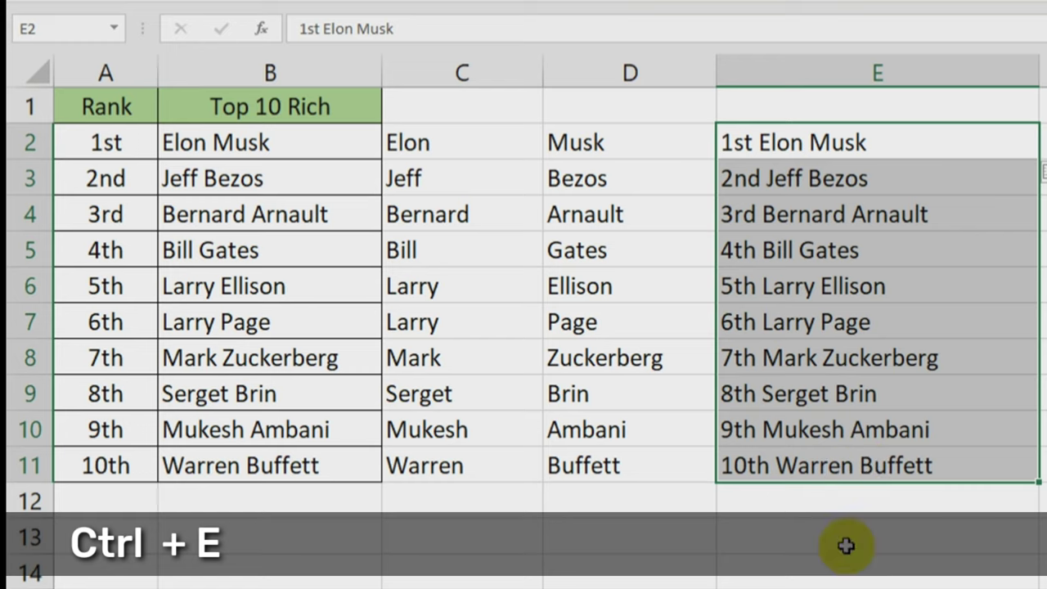
click(843, 571)
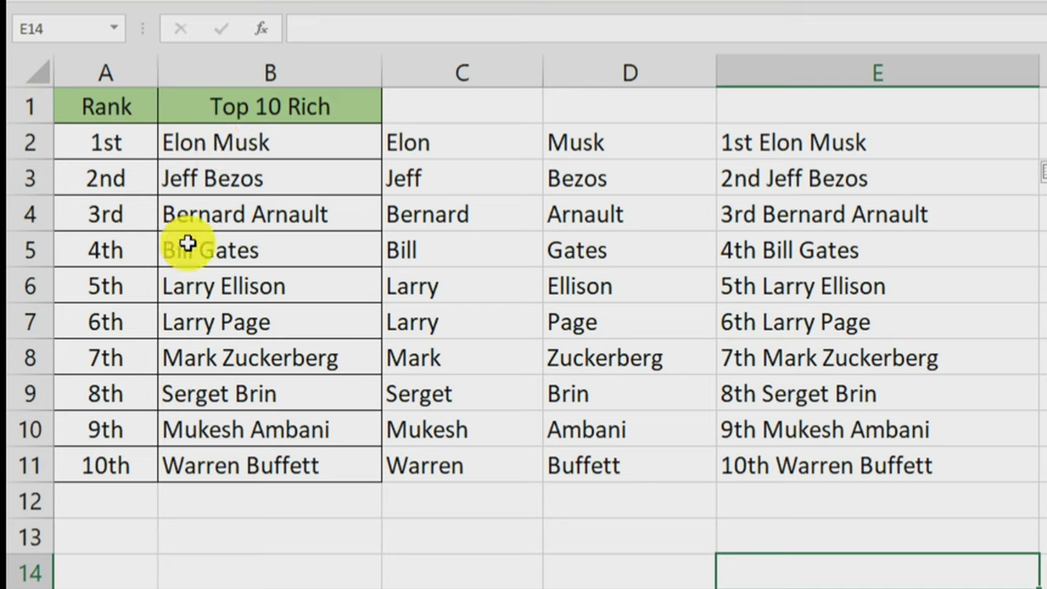
drag(813, 153, 815, 477)
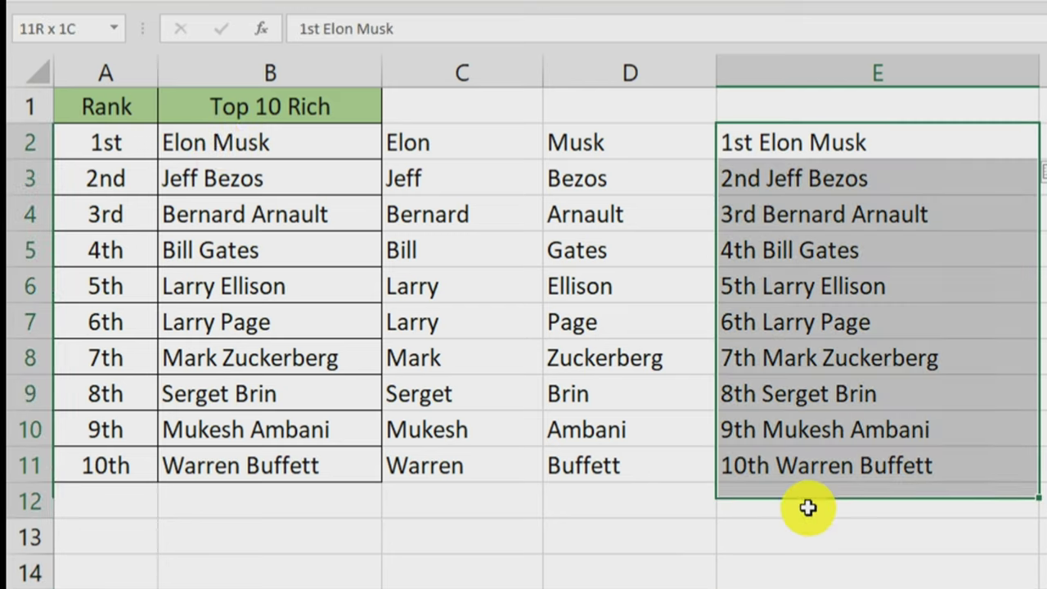
click(778, 551)
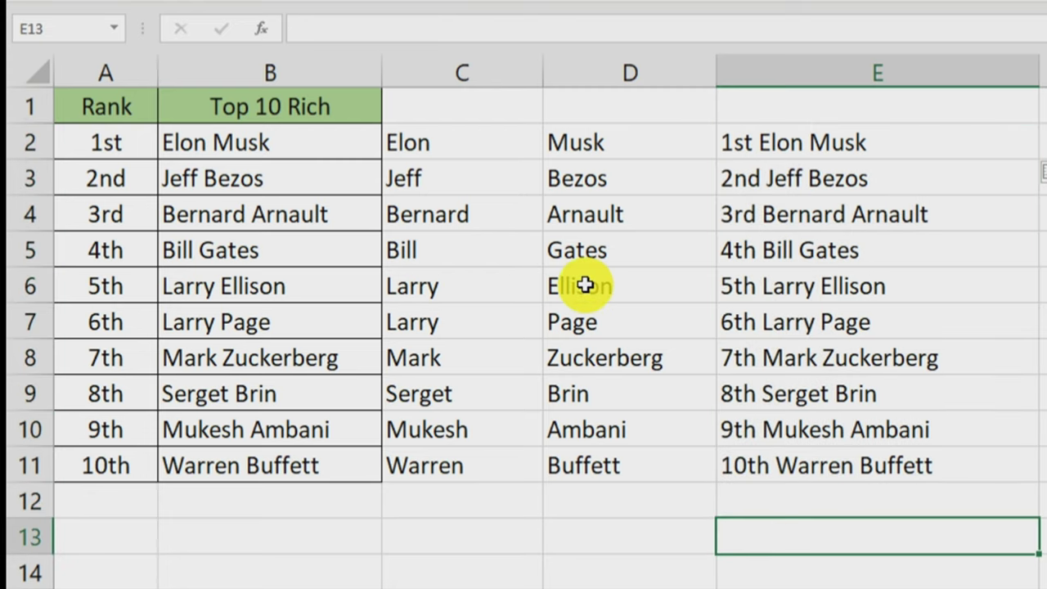
Step: Compare the first name, surname, and combined entries, then select empty cell F2
drag(472, 151, 463, 454)
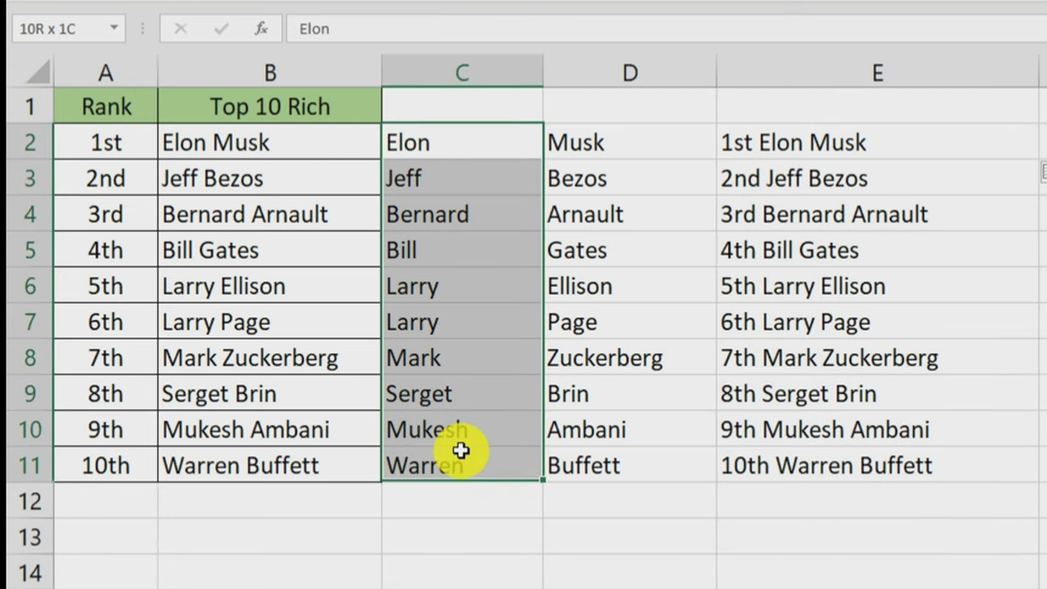
click(623, 133)
click(796, 150)
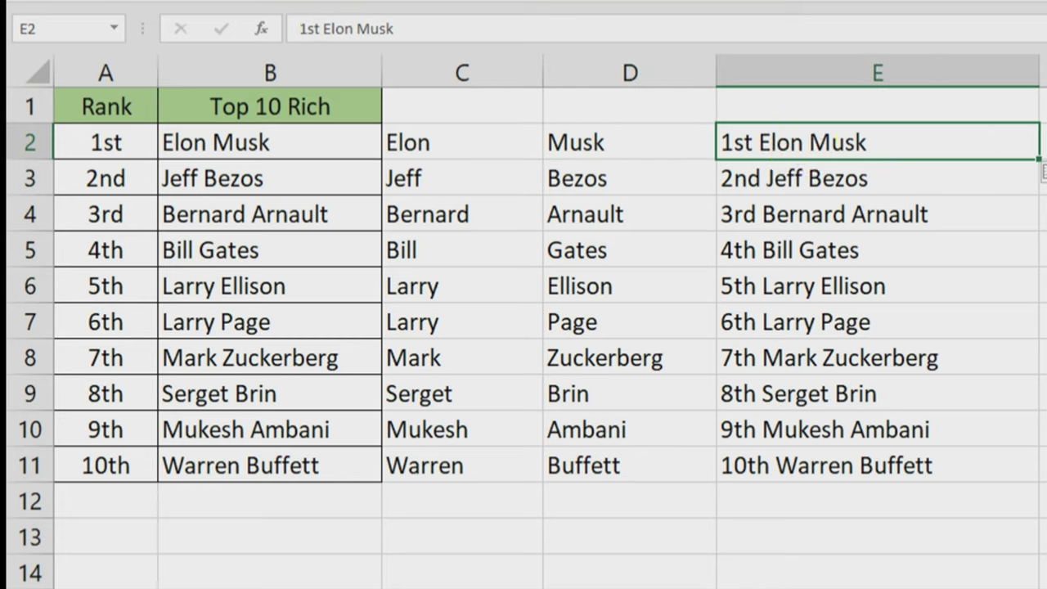
key(Right)
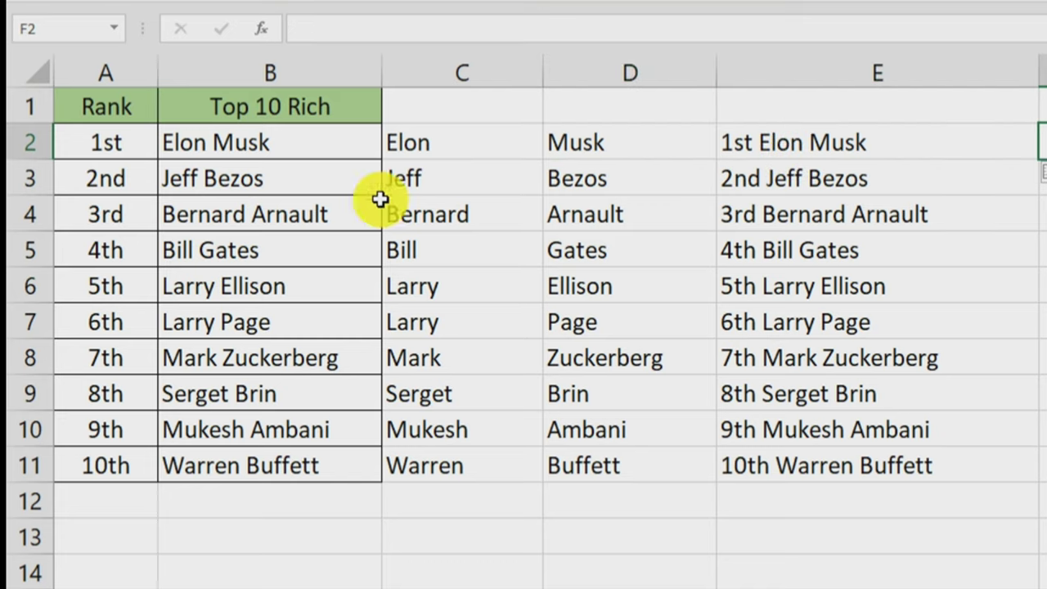
click(103, 140)
click(263, 152)
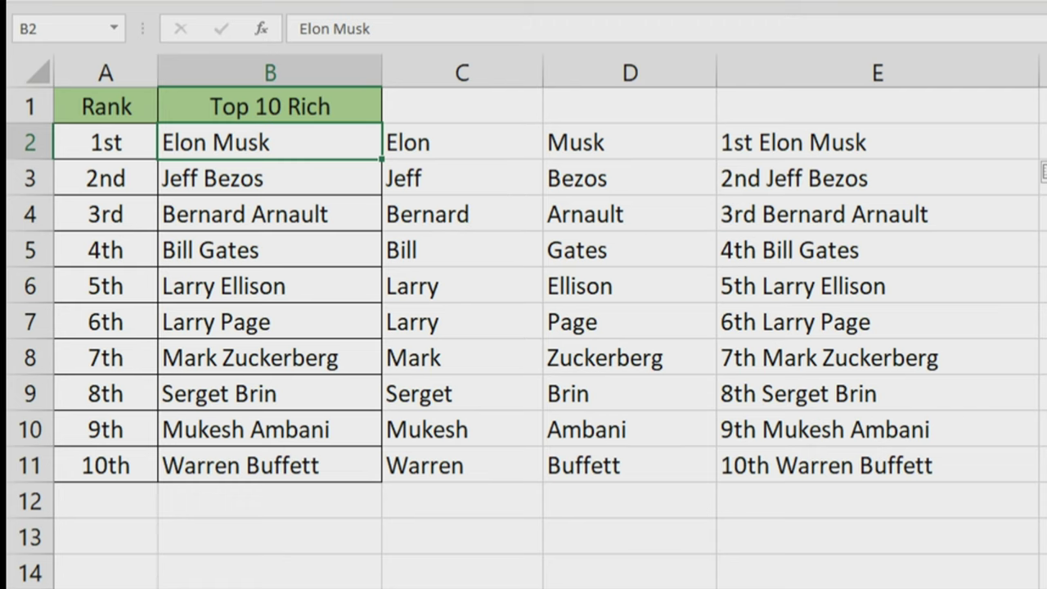
click(781, 159)
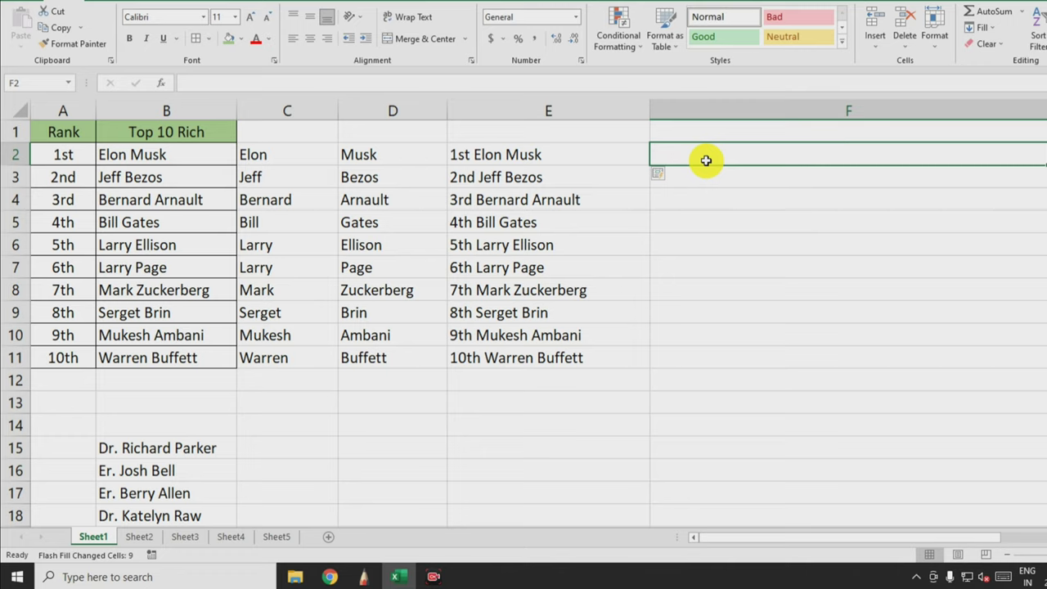
Step: Enter 'The 1st richest person in the world is Elon Musk' in F2, fixing the 'worl' typo
text(The 1)
text(st ri)
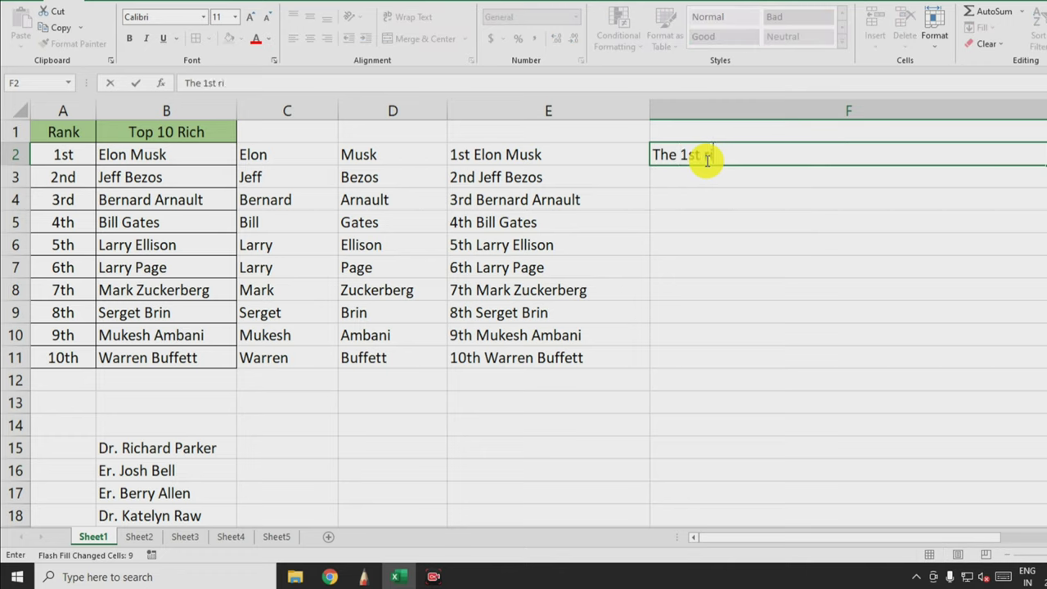
text(chest pers)
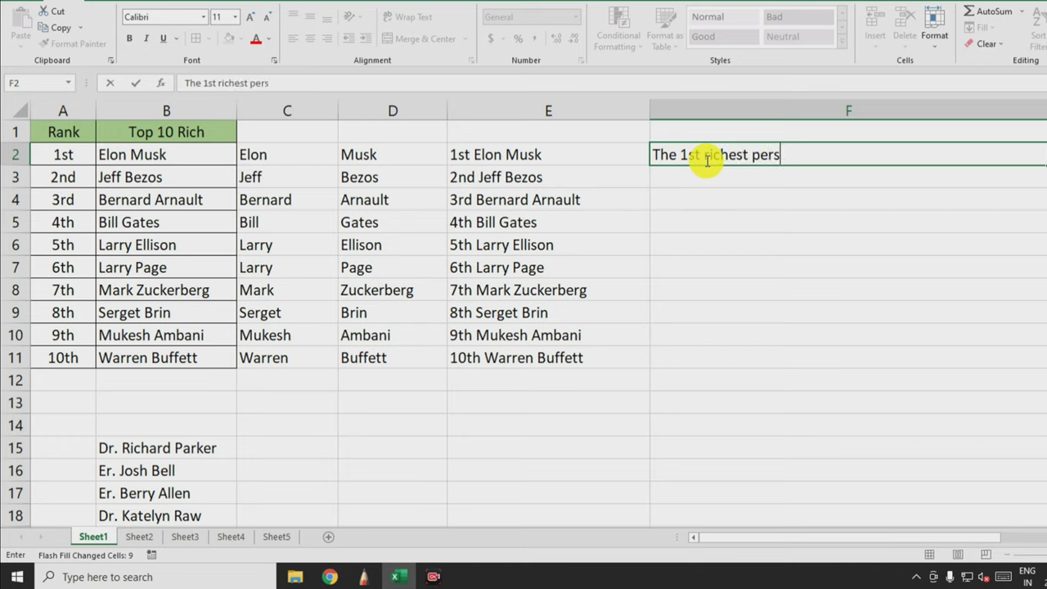
text(on in)
text( the worl)
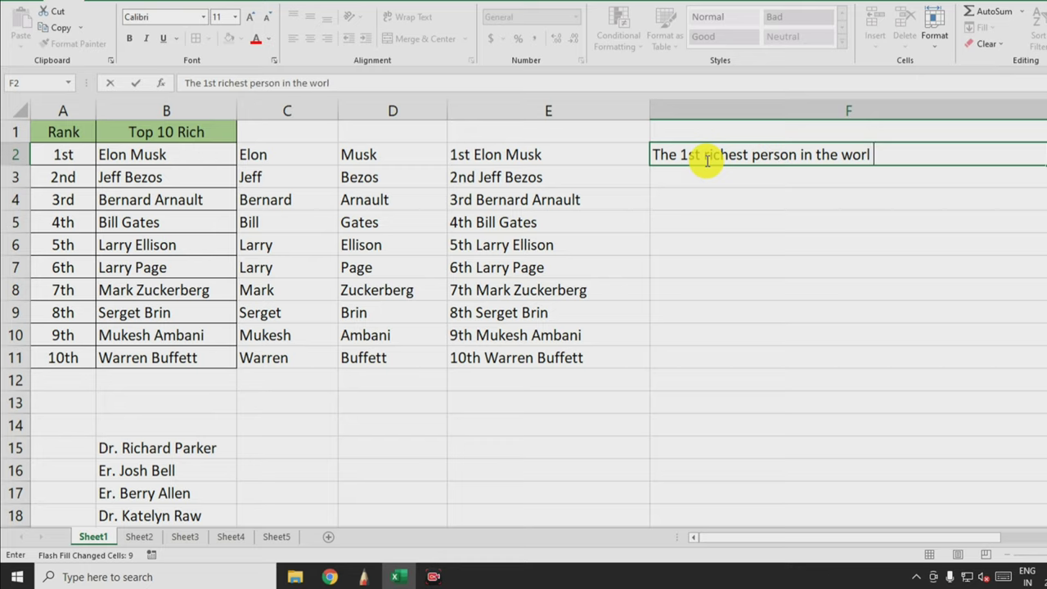
text( is Elon)
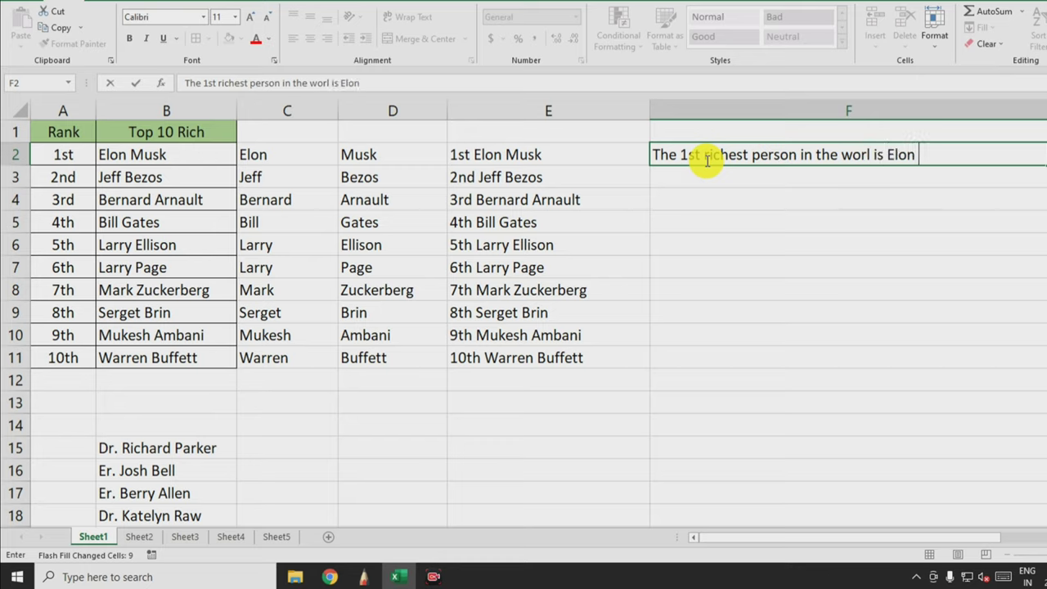
text( Musk)
key(Return)
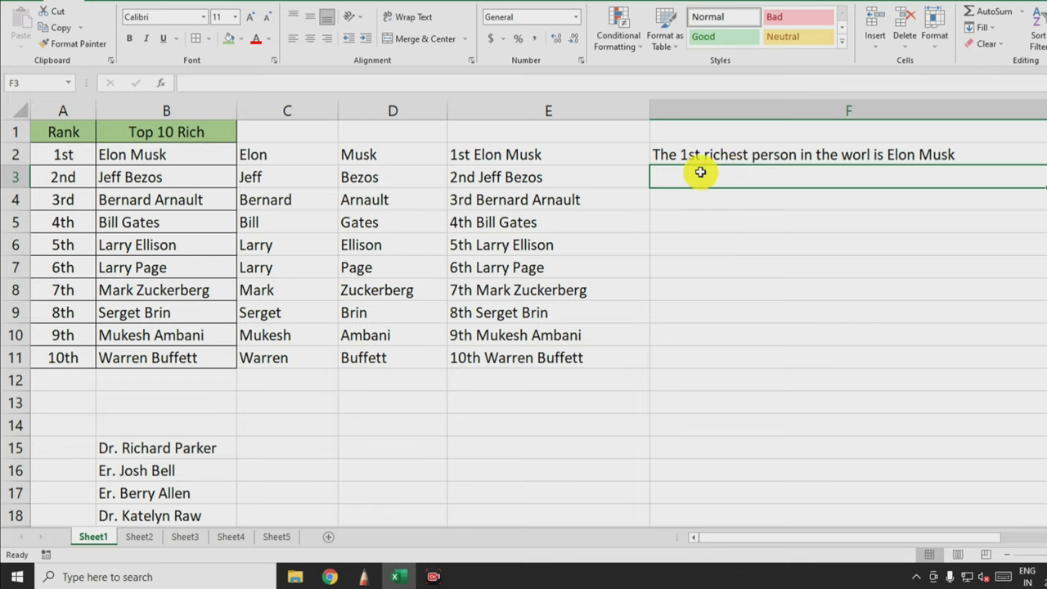
double_click(872, 156)
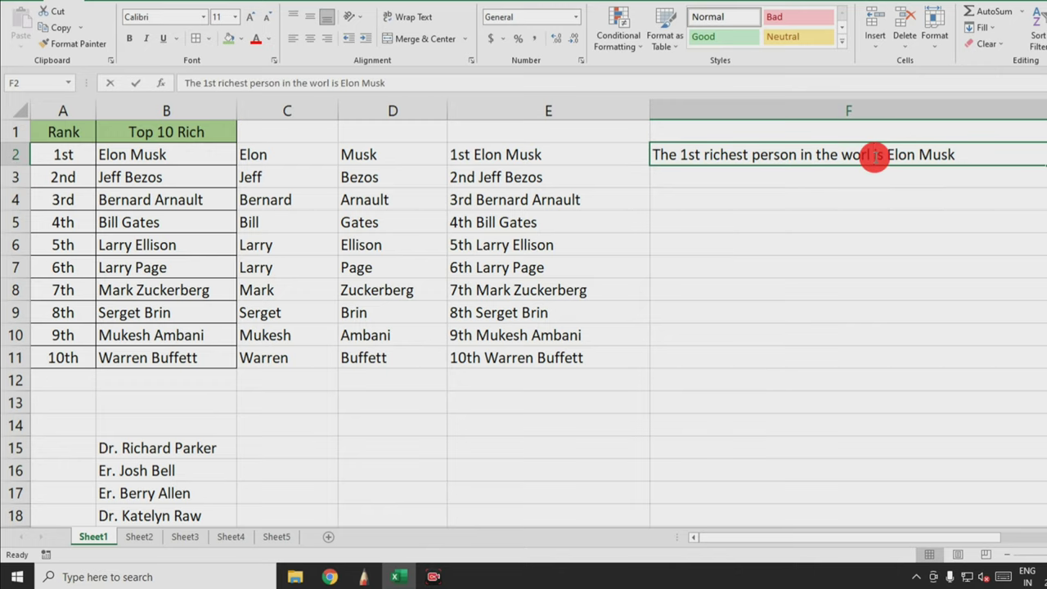
text(d)
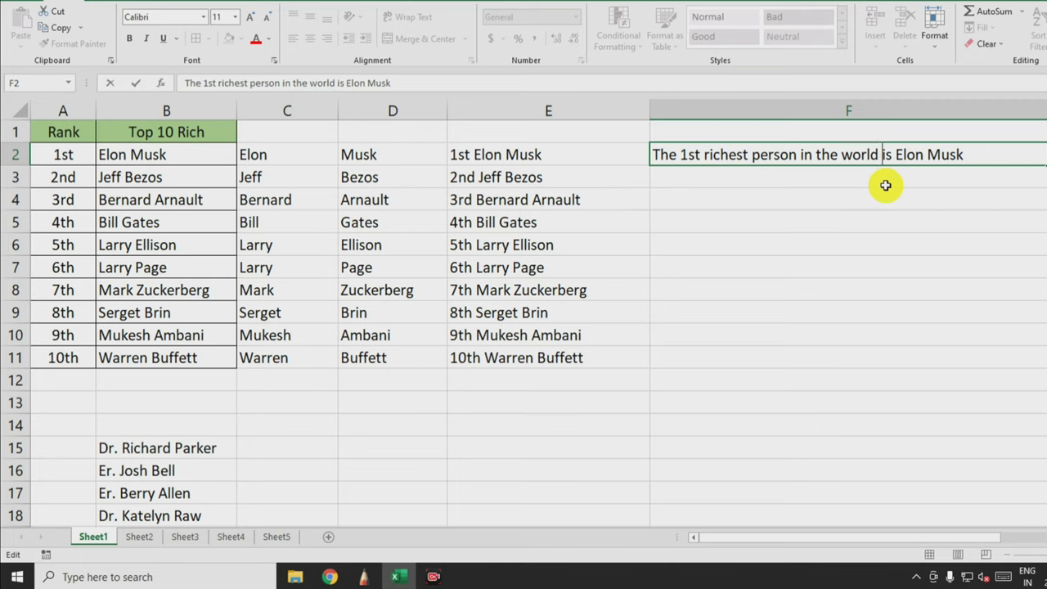
key(Return)
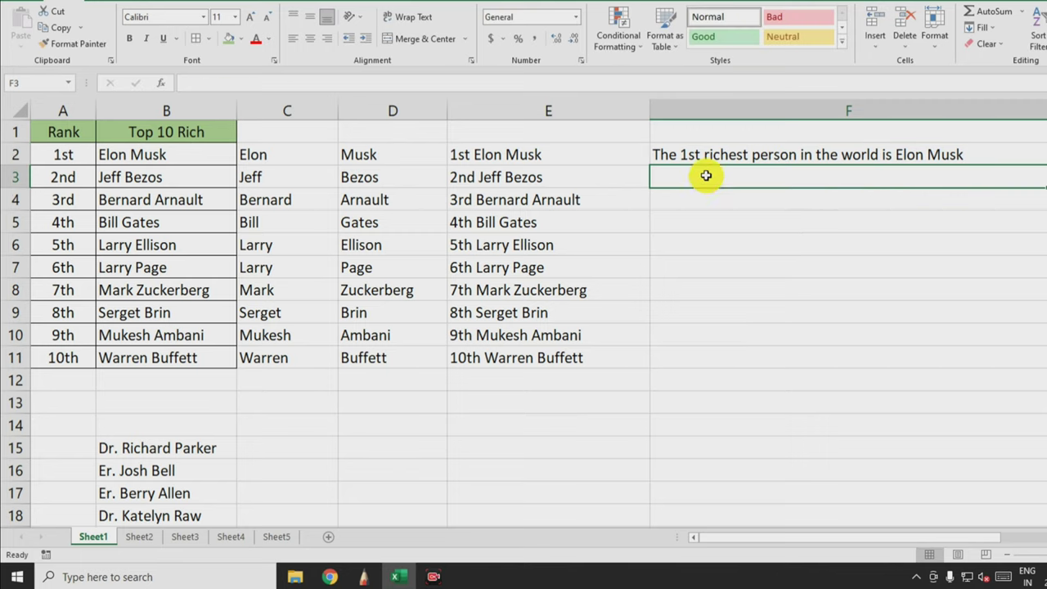
Step: Flash Fill F2:F11 with the richest-person sentence for each rank and name, ending with Warren Buffett
click(64, 159)
click(915, 160)
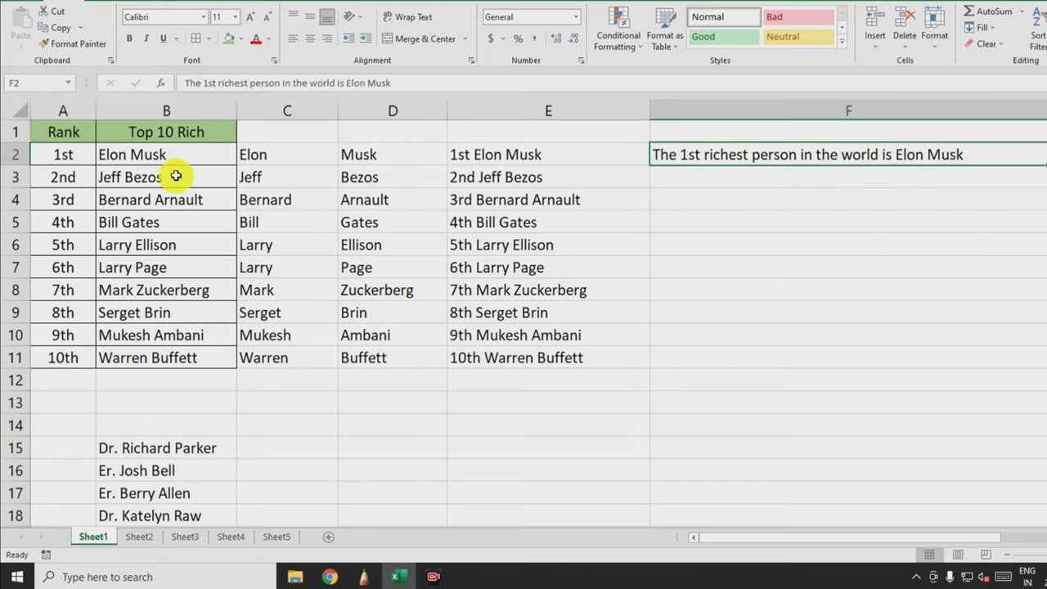
click(160, 158)
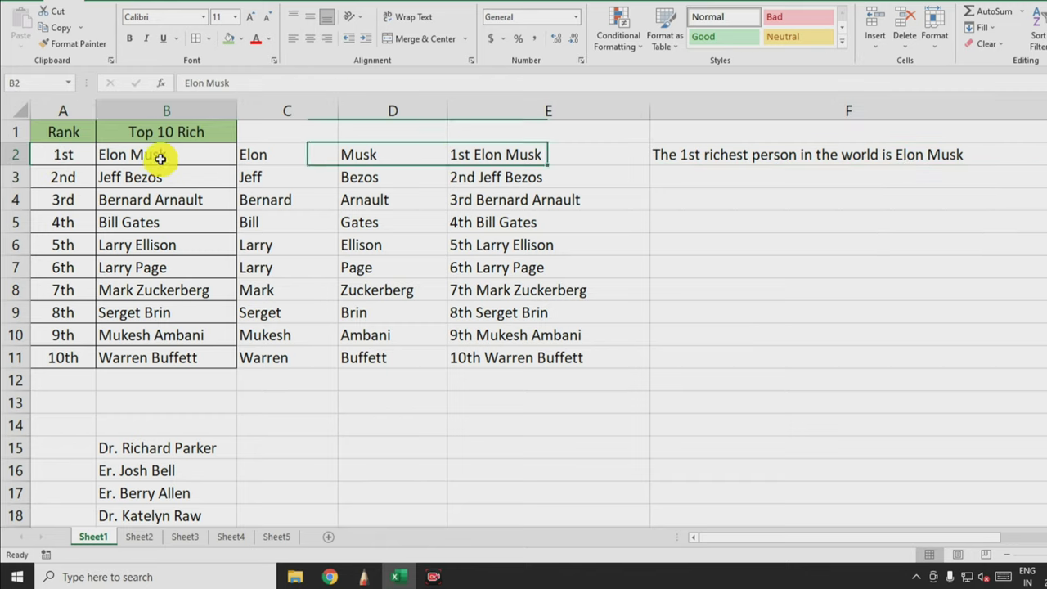
click(678, 197)
drag(673, 154, 708, 359)
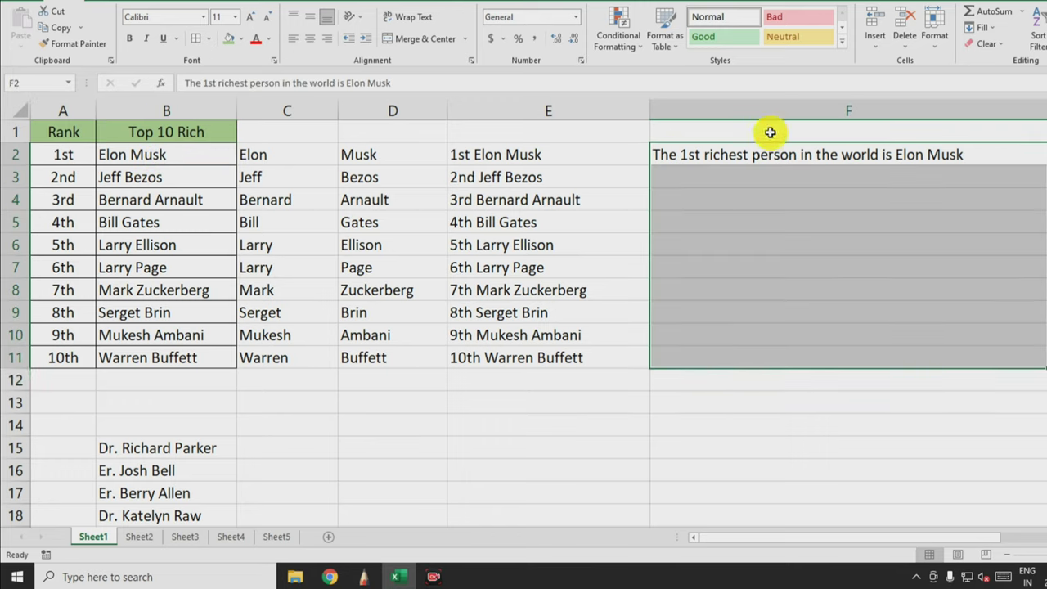
click(984, 27)
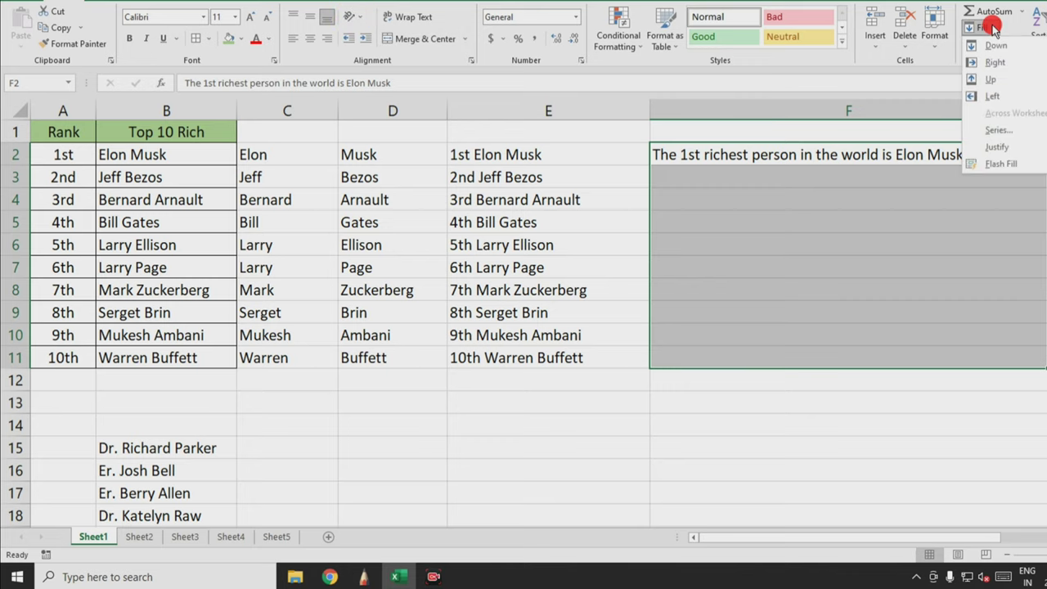
click(999, 165)
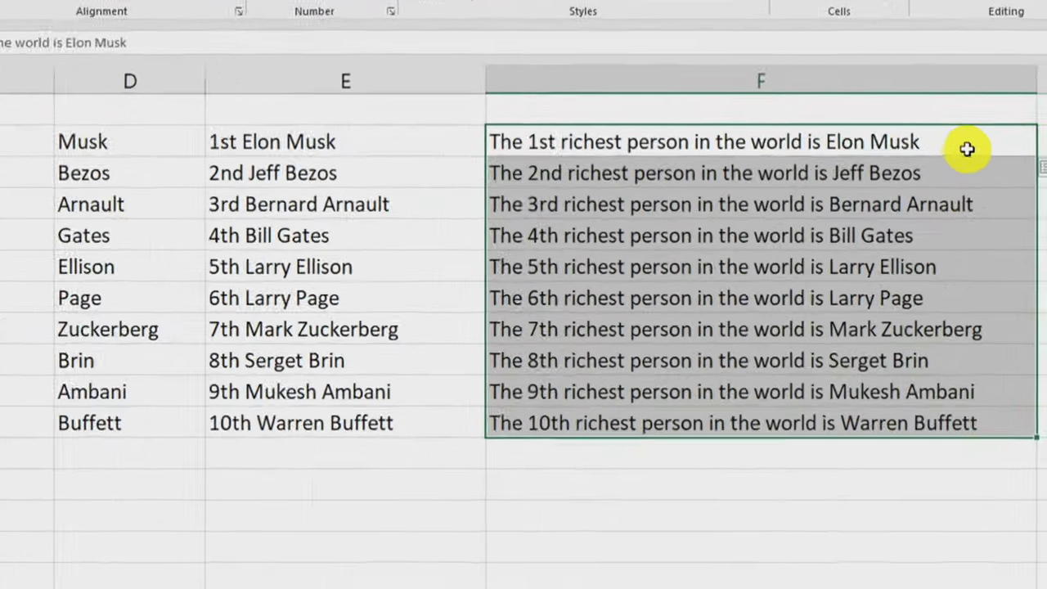
click(759, 523)
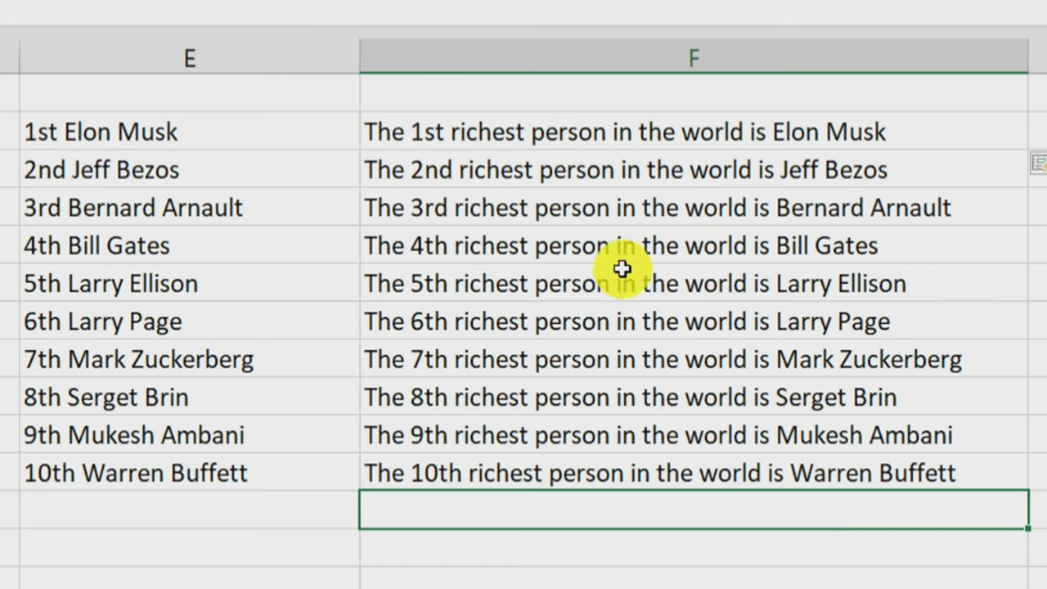
click(693, 254)
click(549, 480)
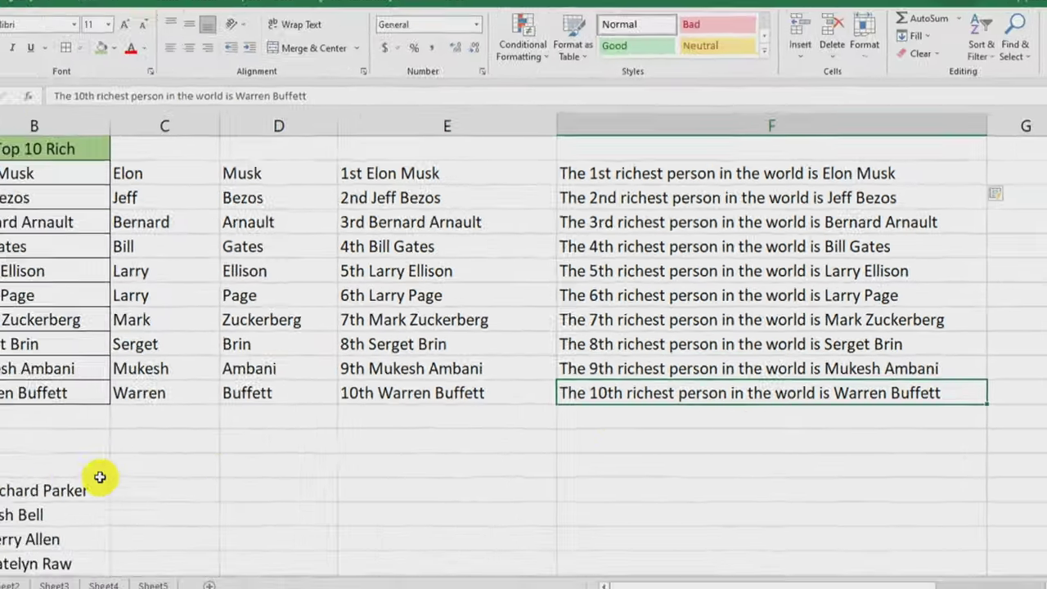
Step: Clear the first names from C2:C11
click(292, 414)
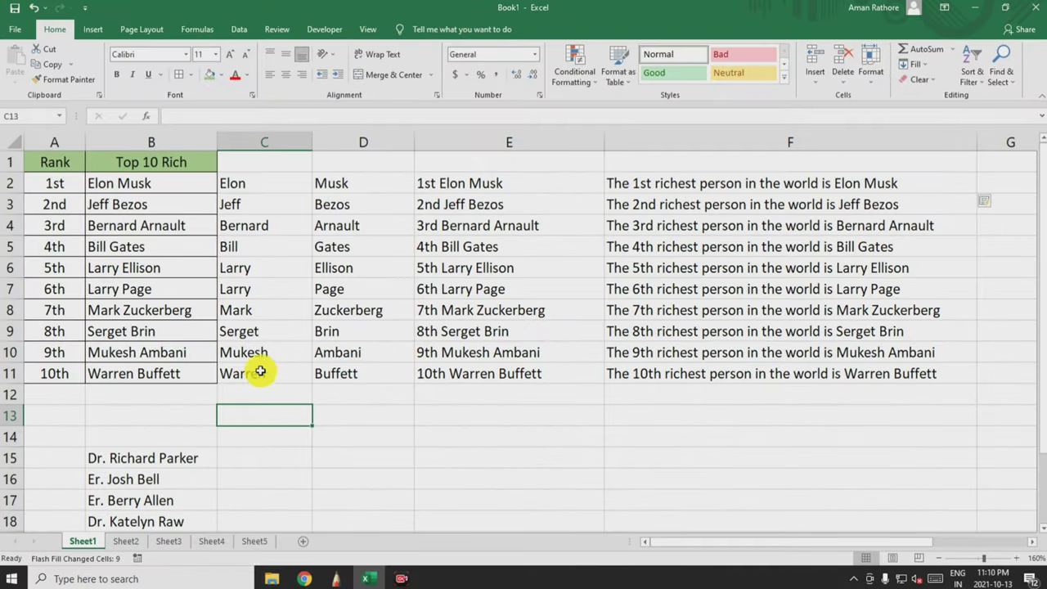
drag(263, 182, 255, 384)
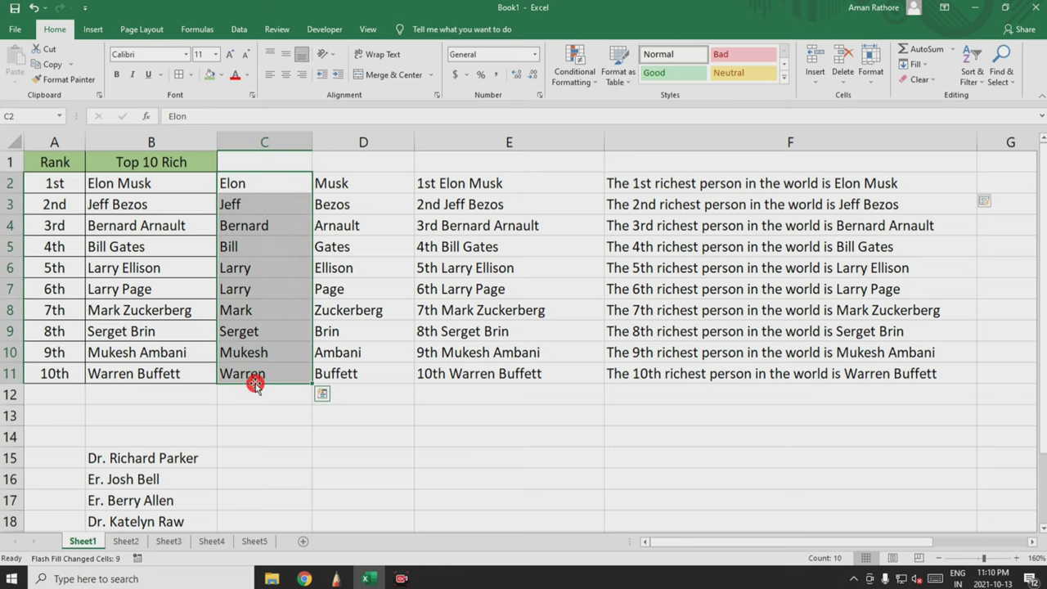
key(Delete)
click(257, 412)
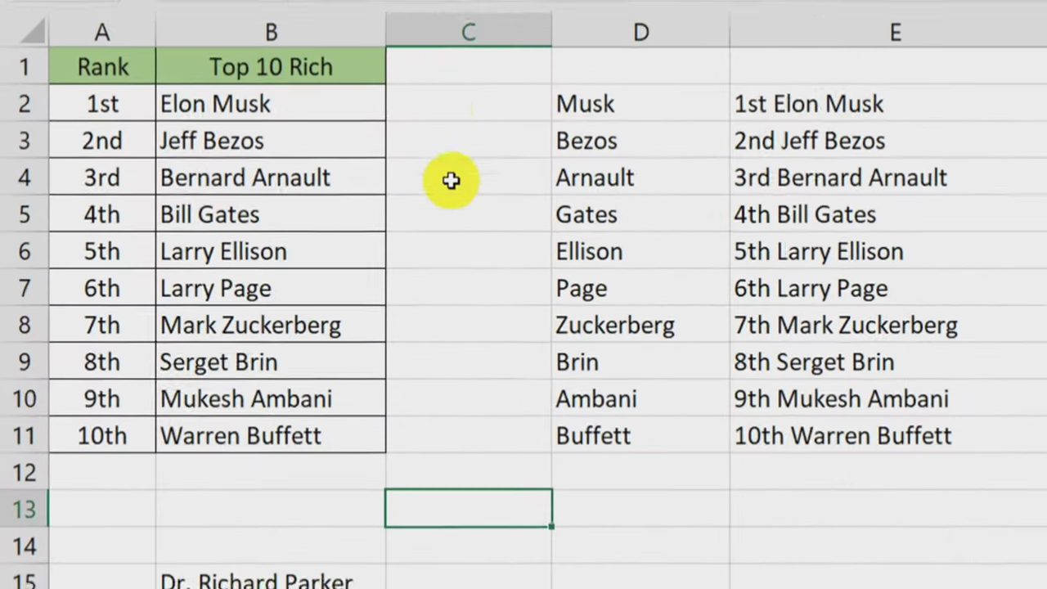
Step: Enter the initial E in C2, replacing a mistyped lowercase e
click(470, 107)
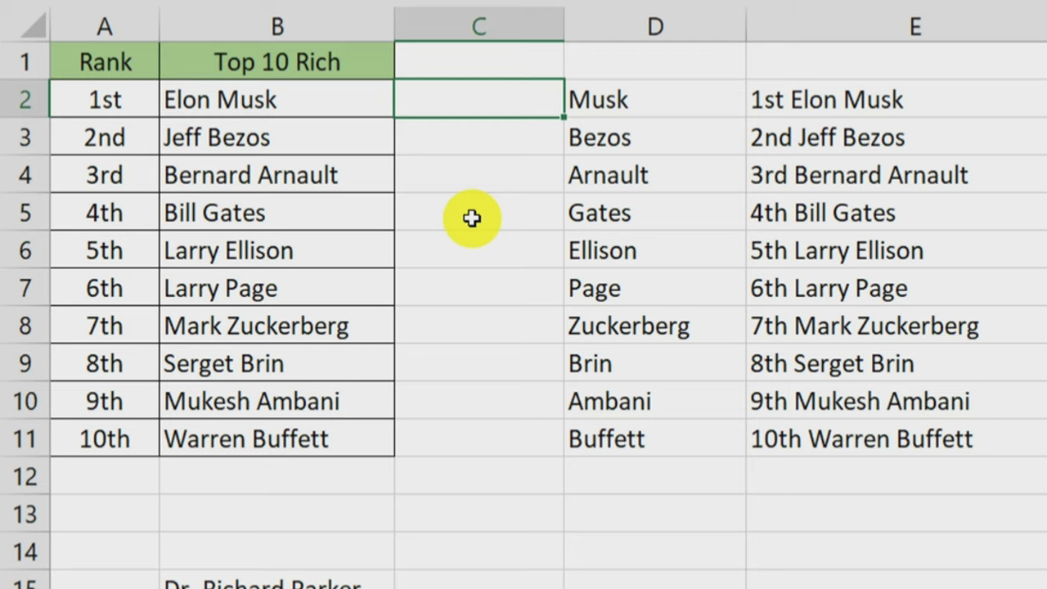
text(e)
click(472, 217)
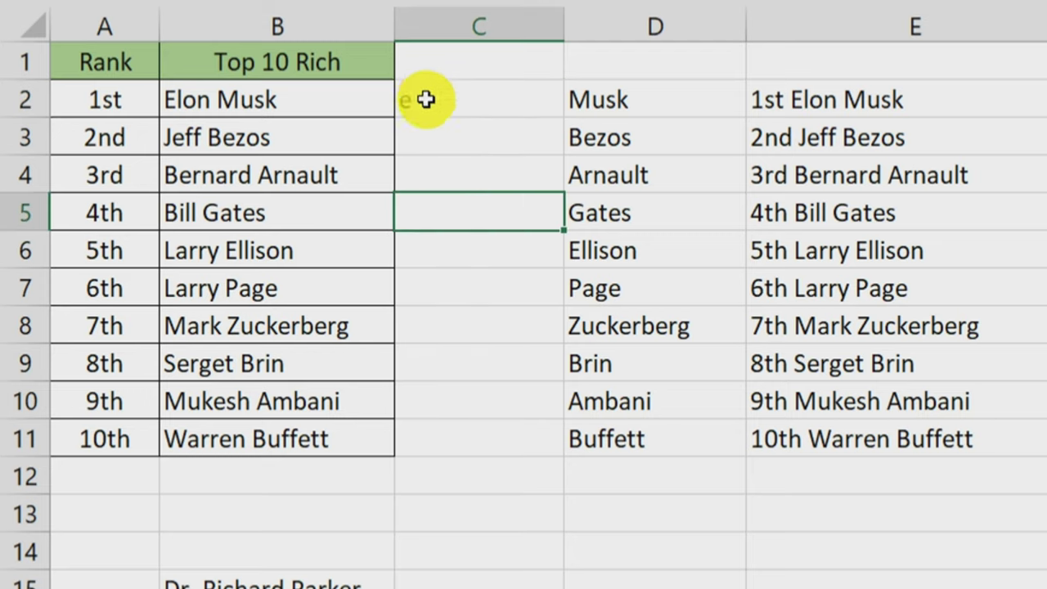
click(425, 99)
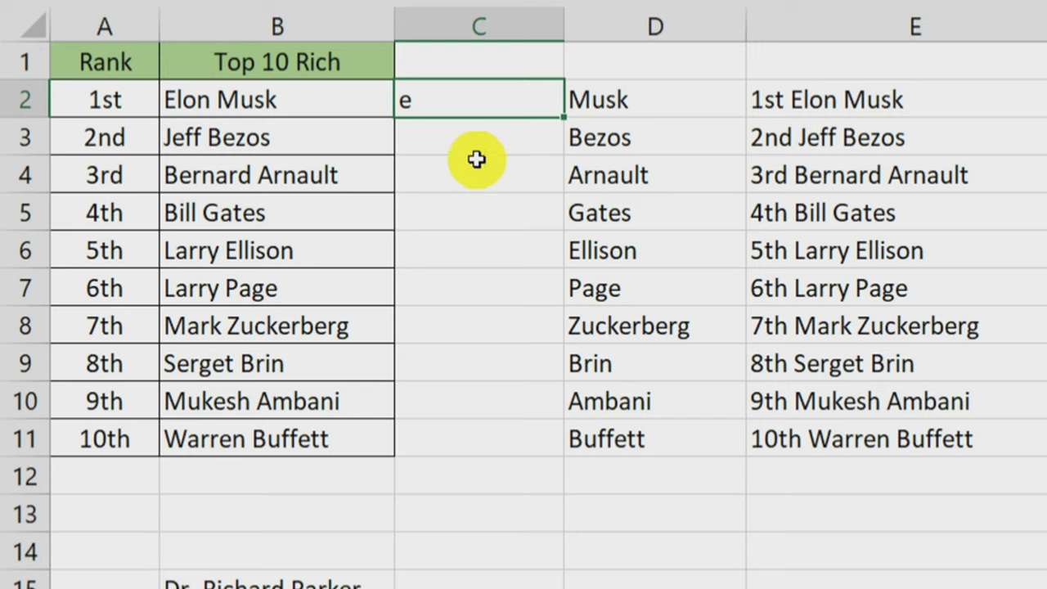
click(483, 87)
key(BackSpace)
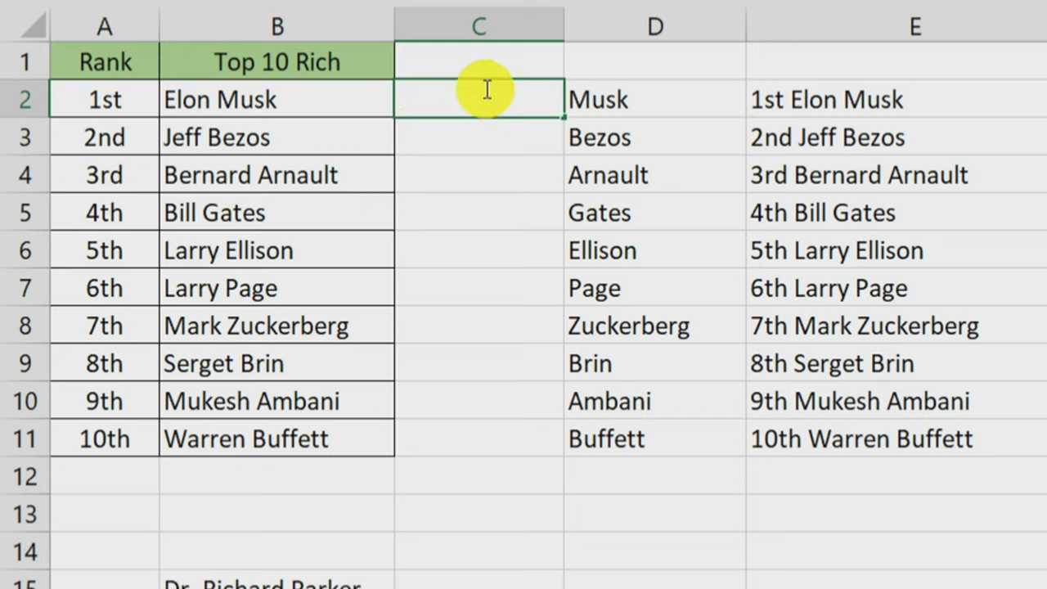
text(E)
key(Return)
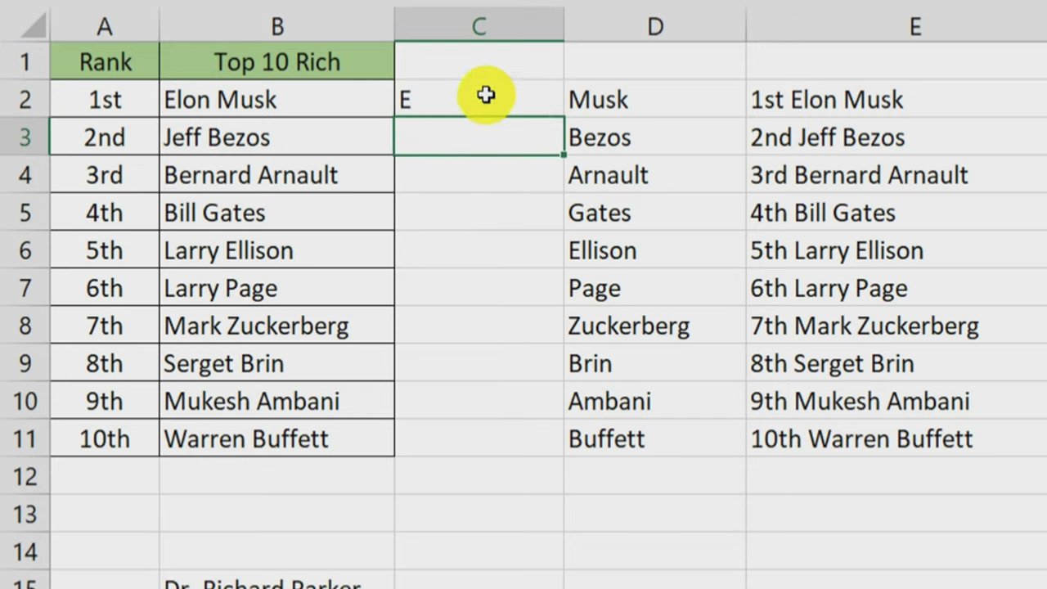
Step: Flash Fill C2:C11 with first initials using Ctrl+E, then delete them again
drag(486, 95, 467, 434)
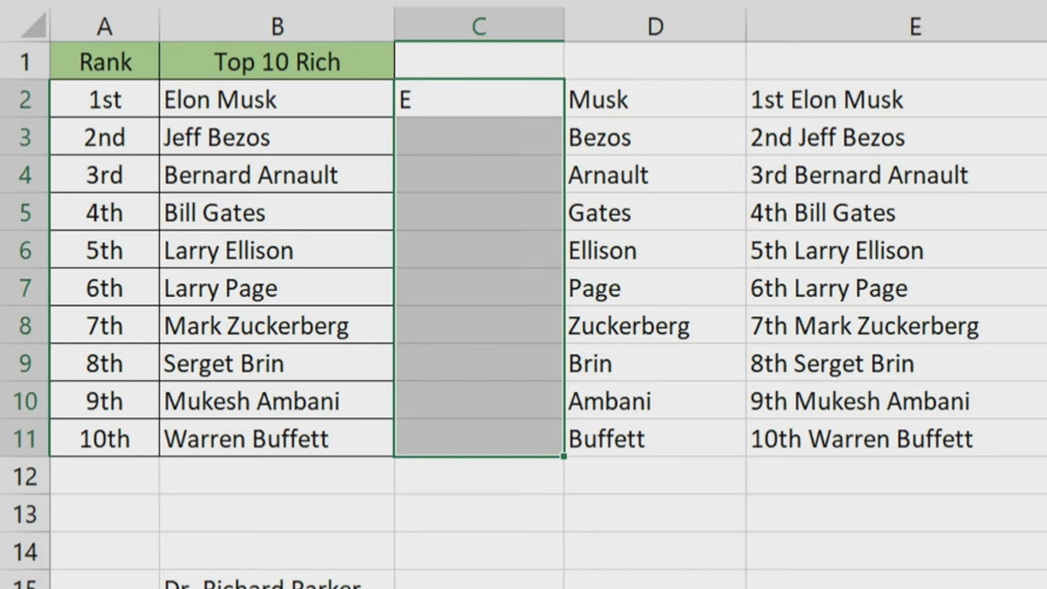
key(ctrl+e)
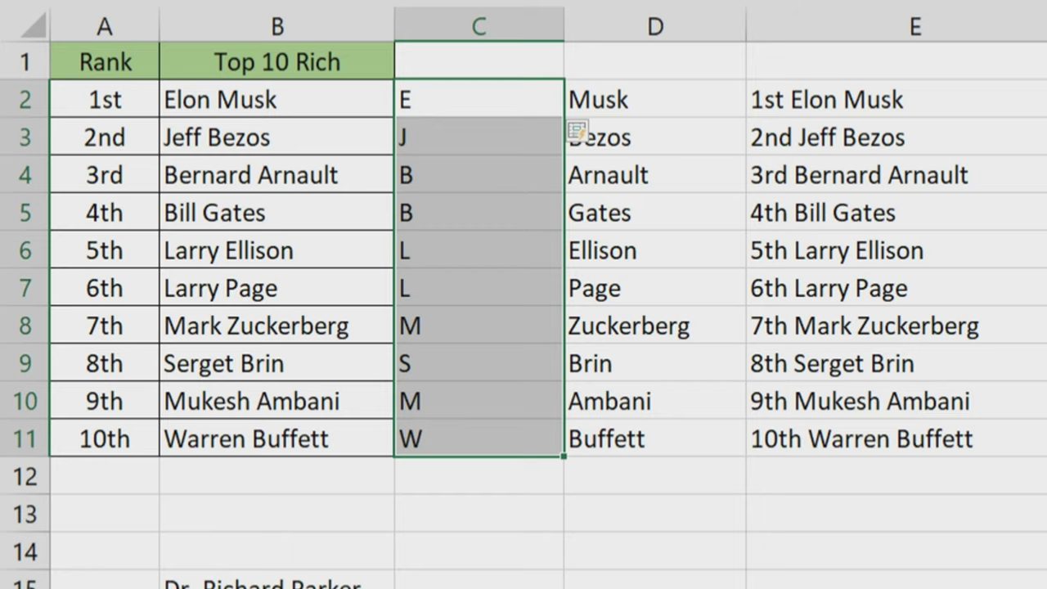
click(787, 554)
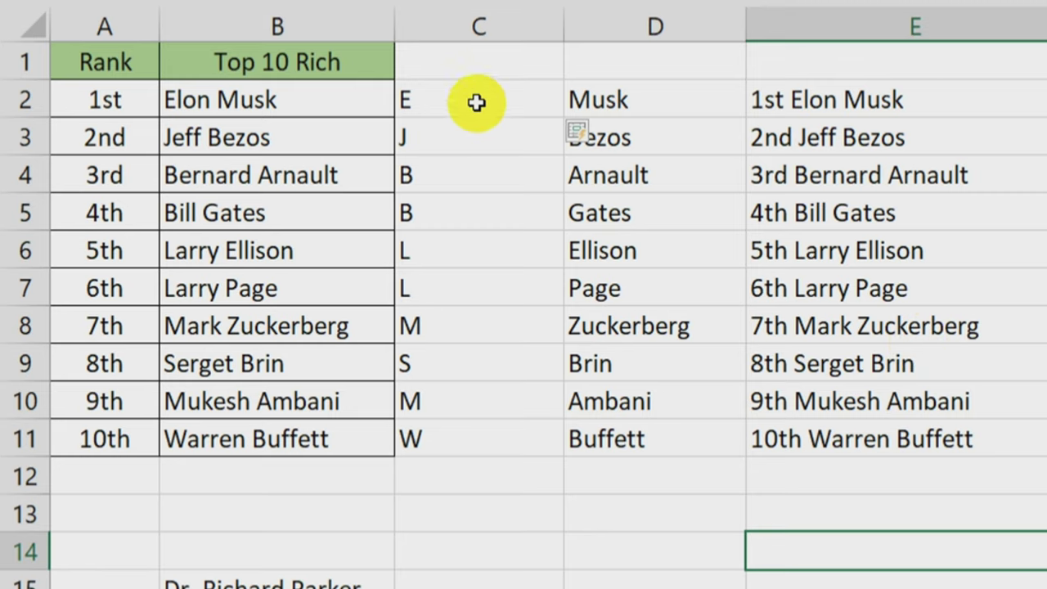
mouse_move(477, 101)
mouse_down()
mouse_move(472, 336)
mouse_move(454, 437)
mouse_up()
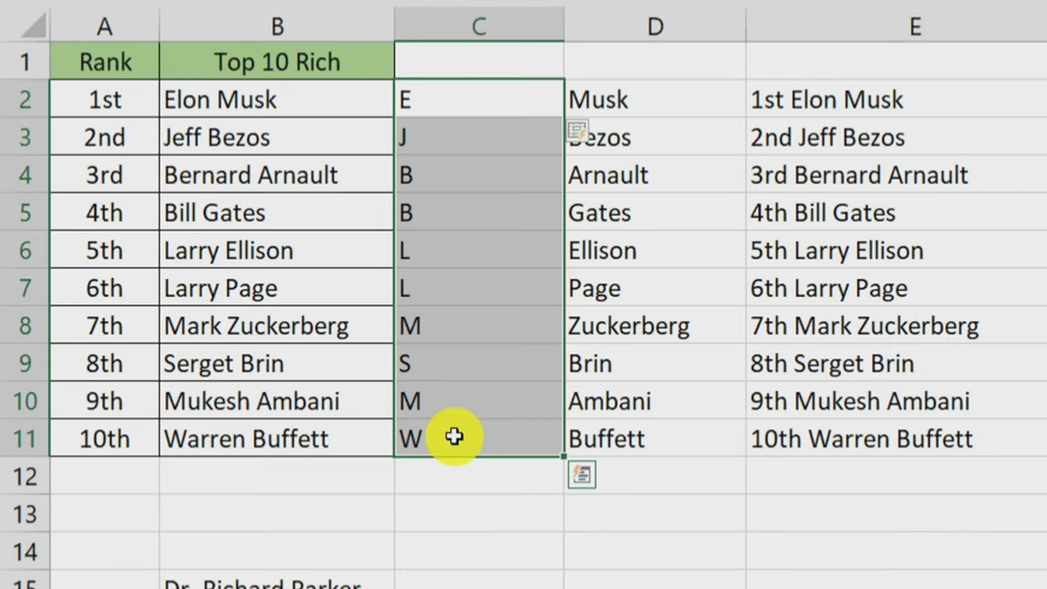
key(Delete)
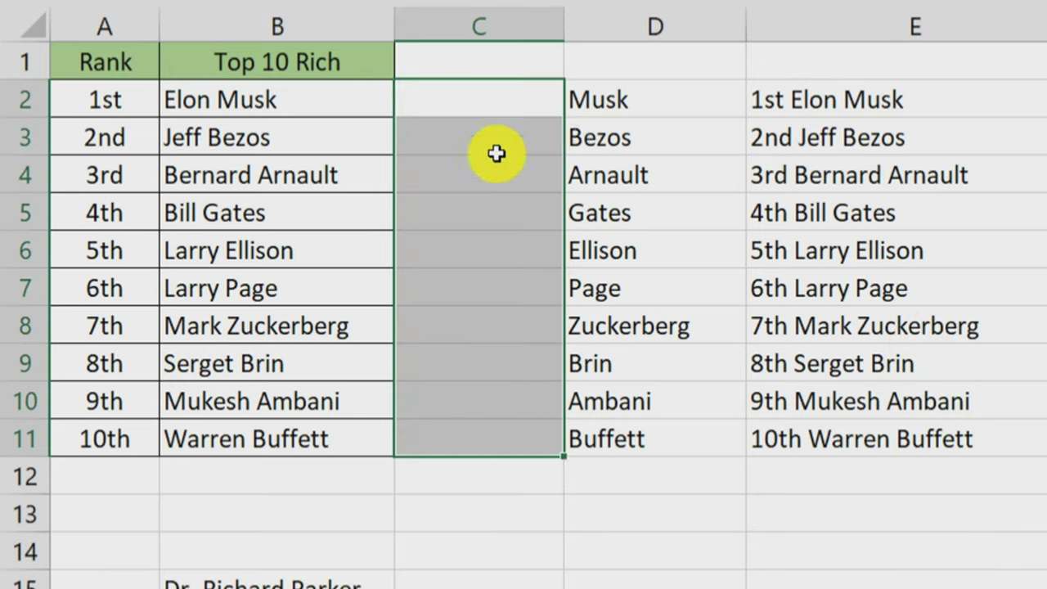
click(451, 87)
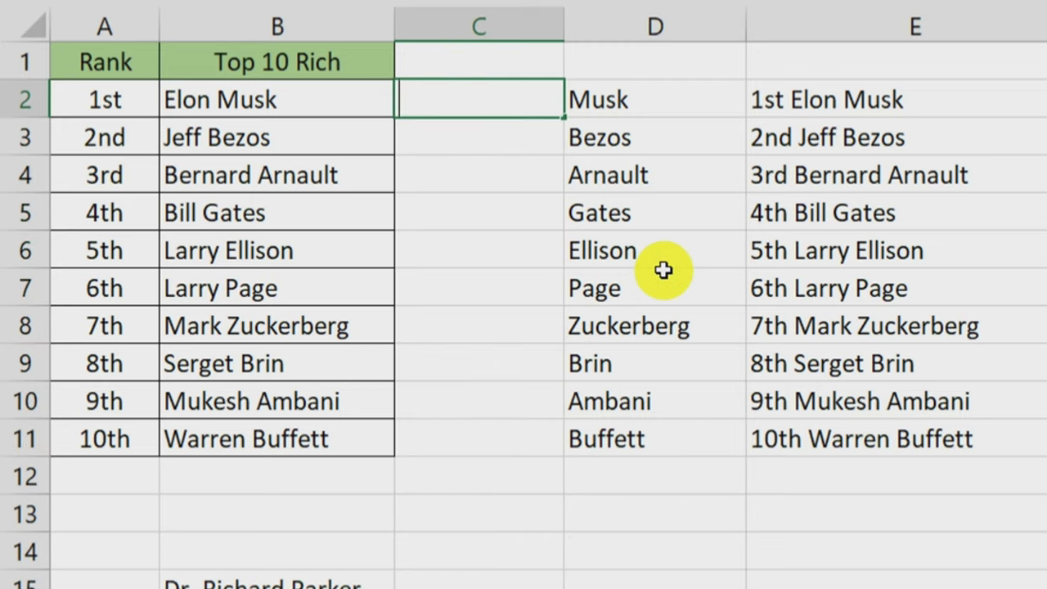
text(el)
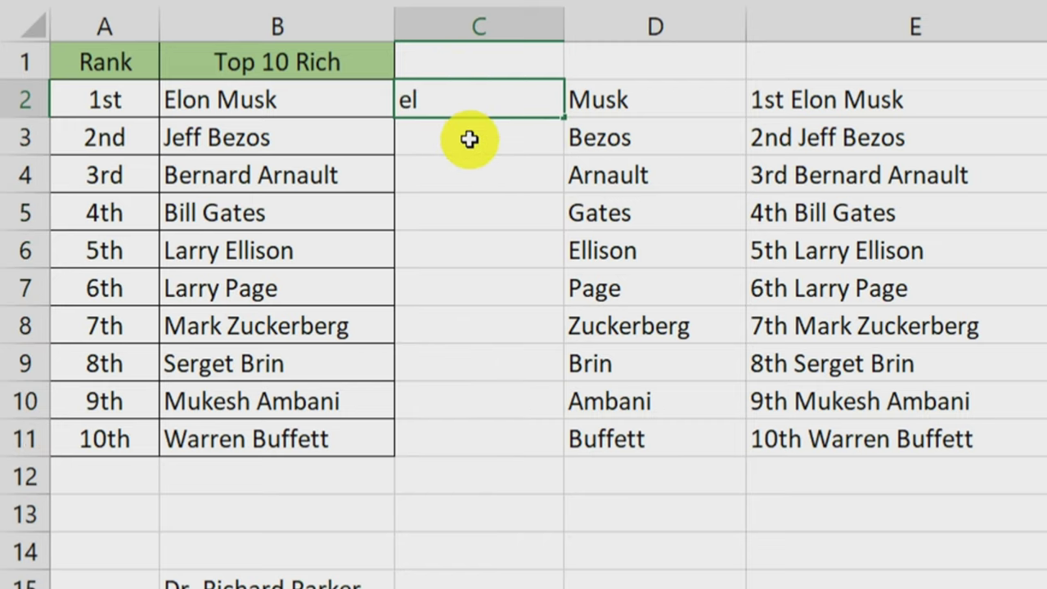
click(469, 139)
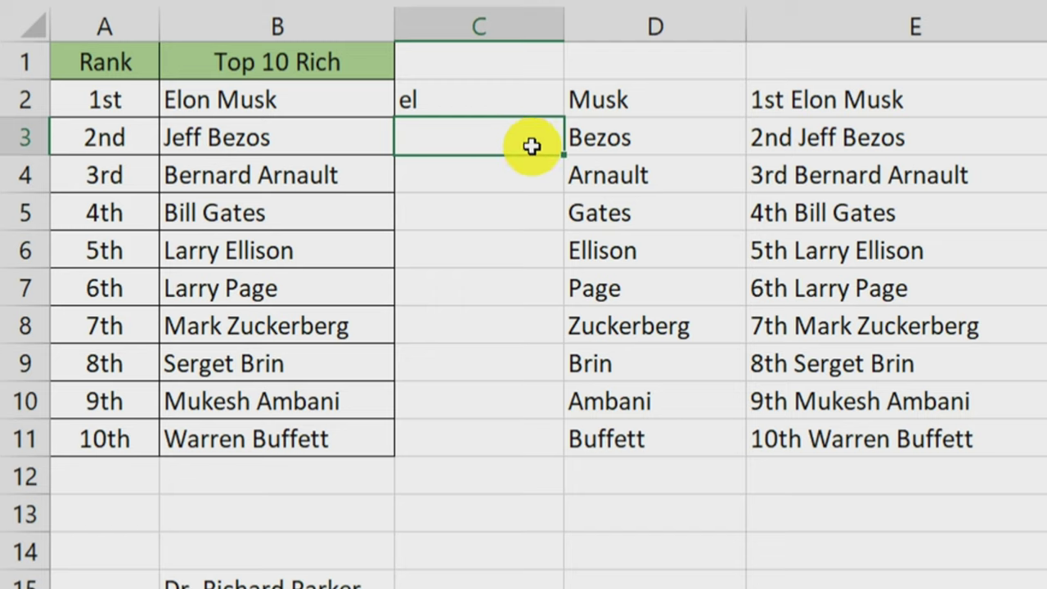
text(je)
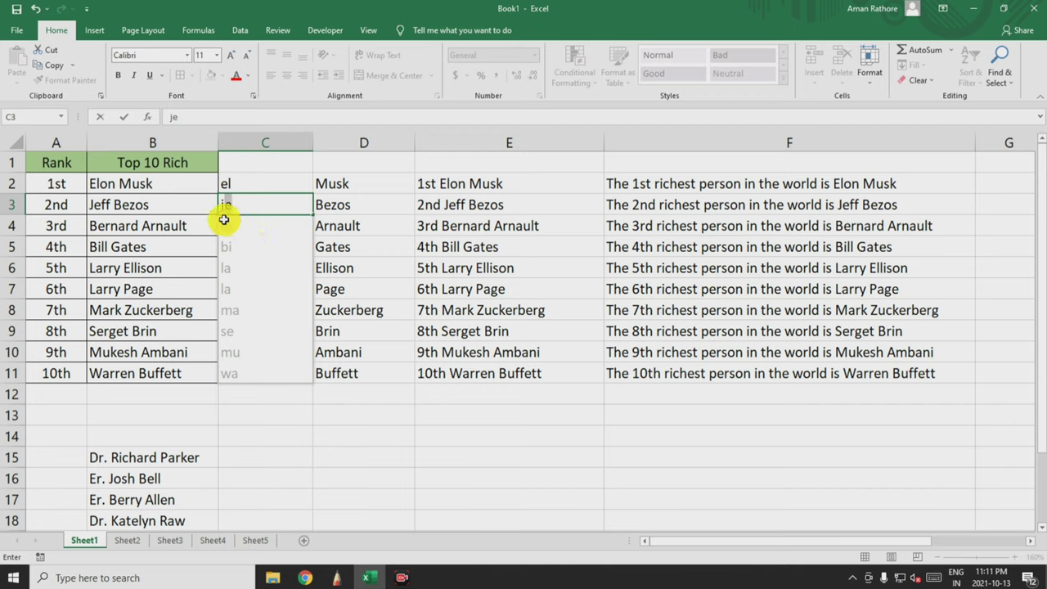
key(Return)
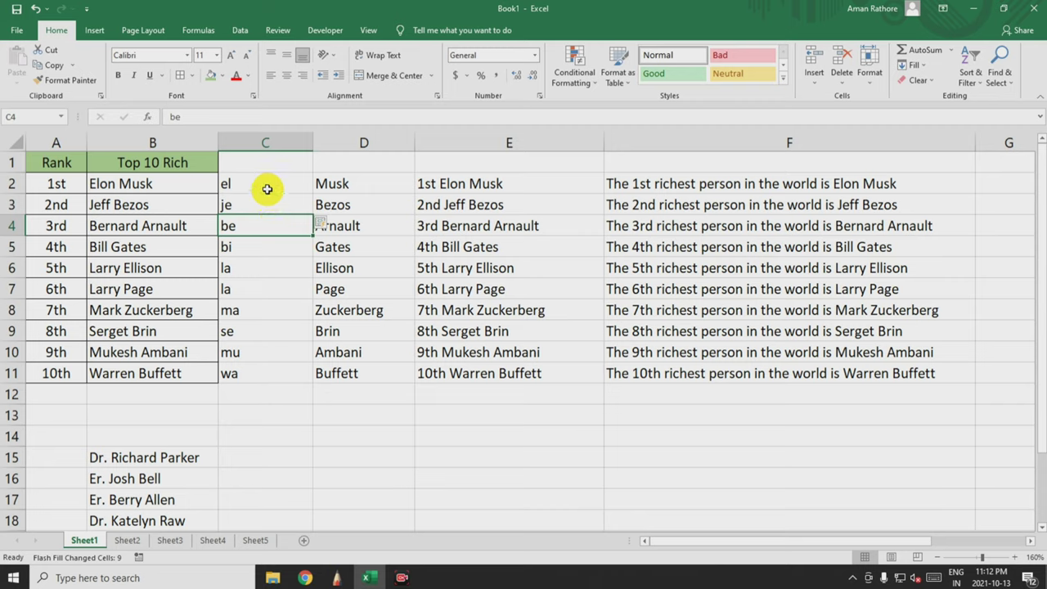
drag(267, 189, 253, 373)
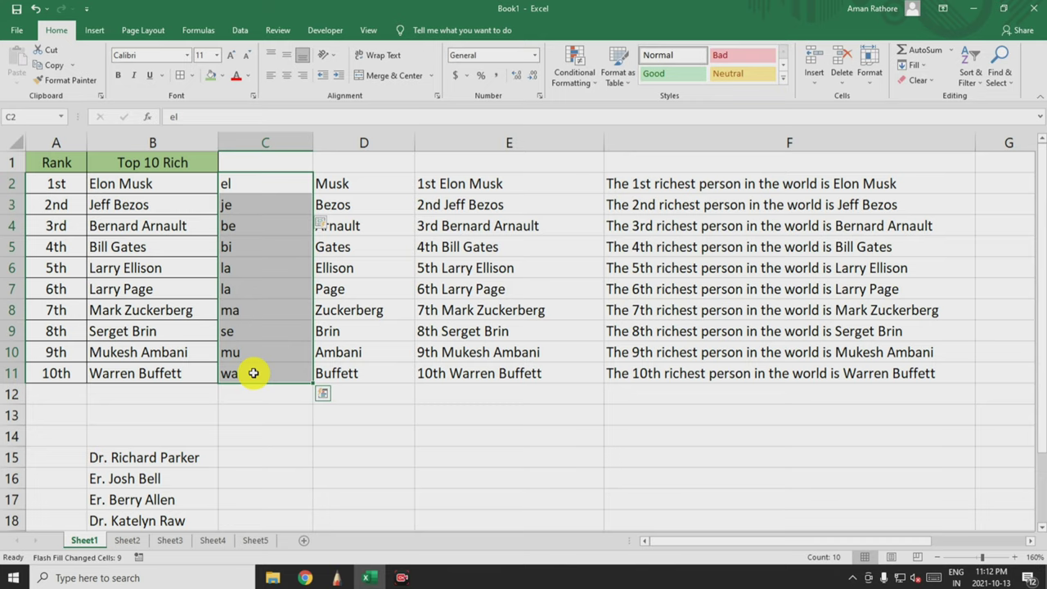
key(Delete)
click(250, 410)
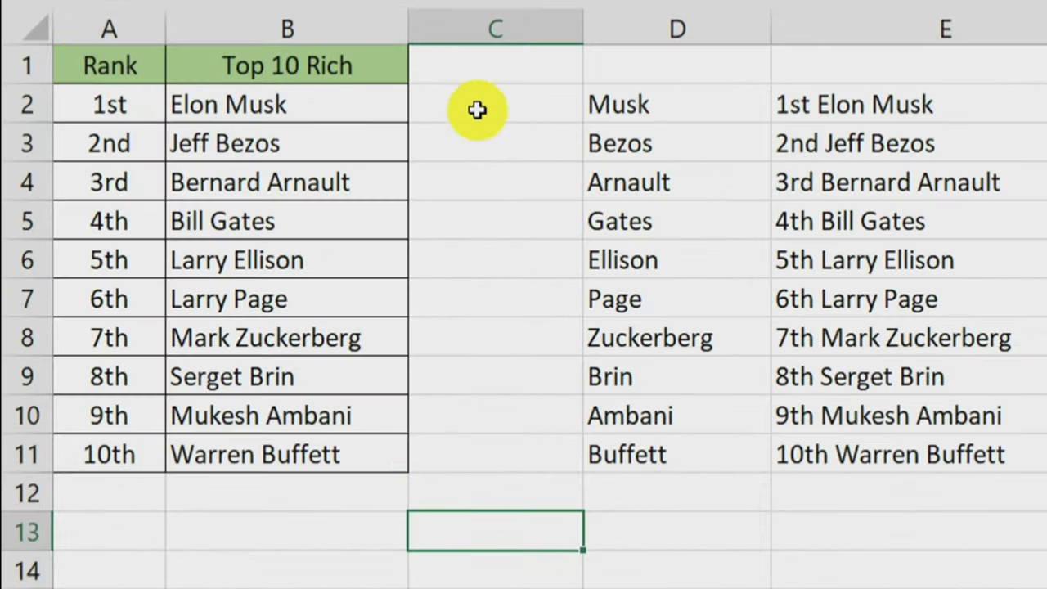
Step: Enter elon and jeff in C2:C3 and accept the lowercase Flash Fill names through warren
click(470, 123)
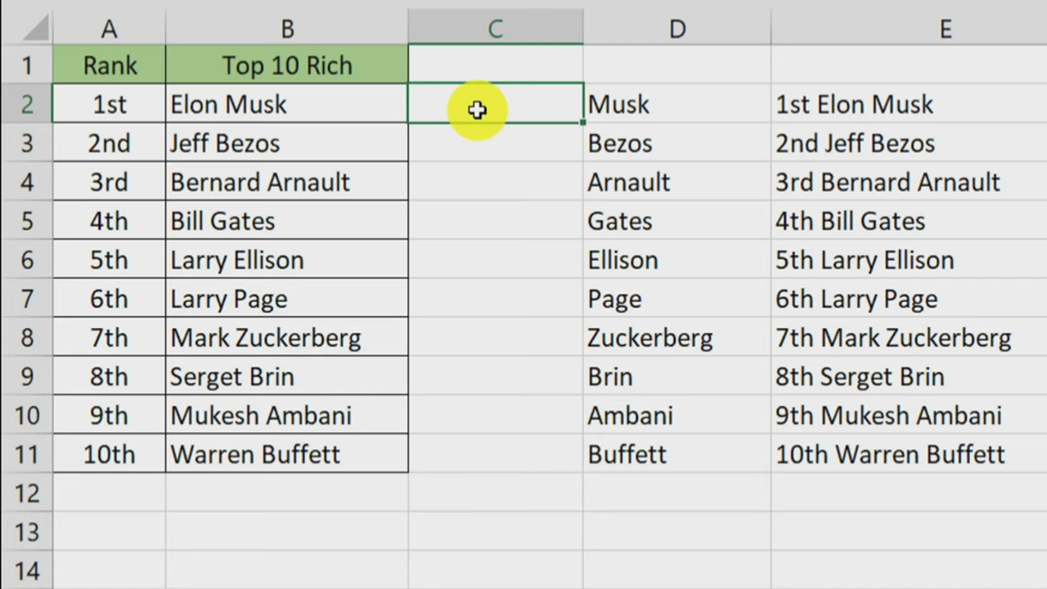
text(el)
text(on)
key(Return)
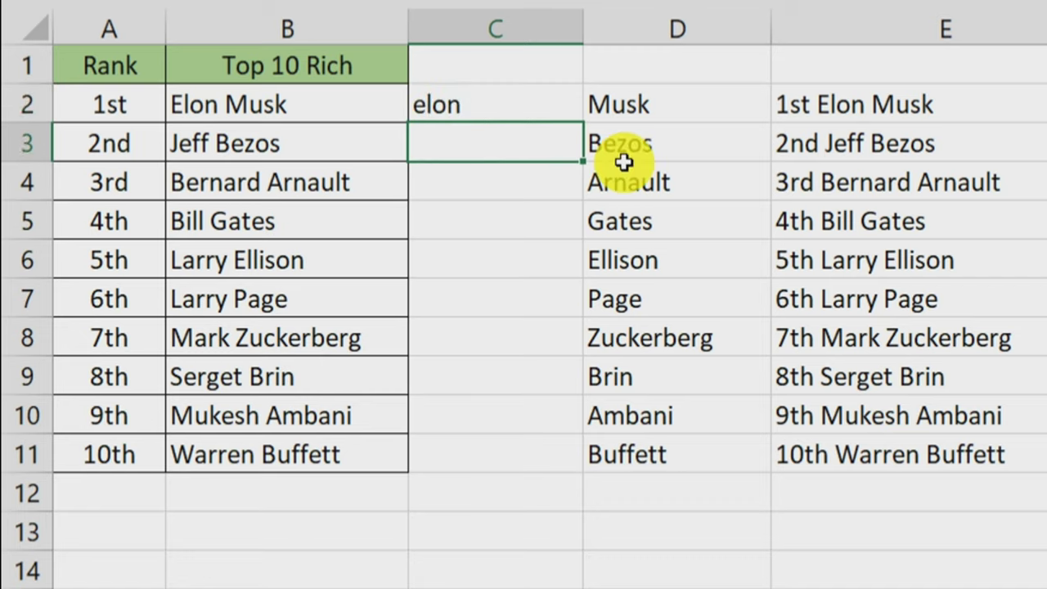
text(jeff)
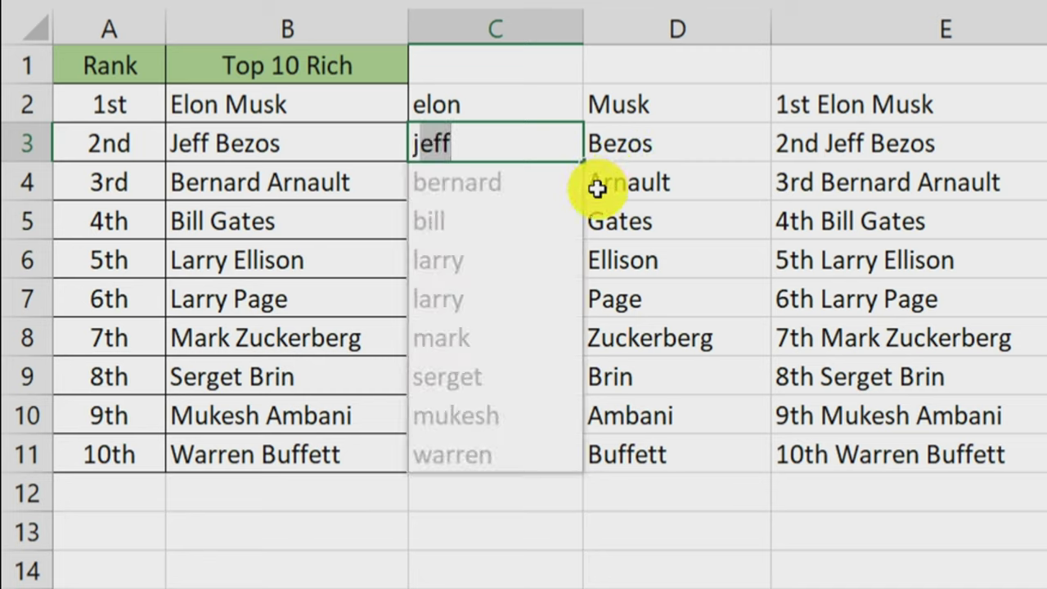
key(Return)
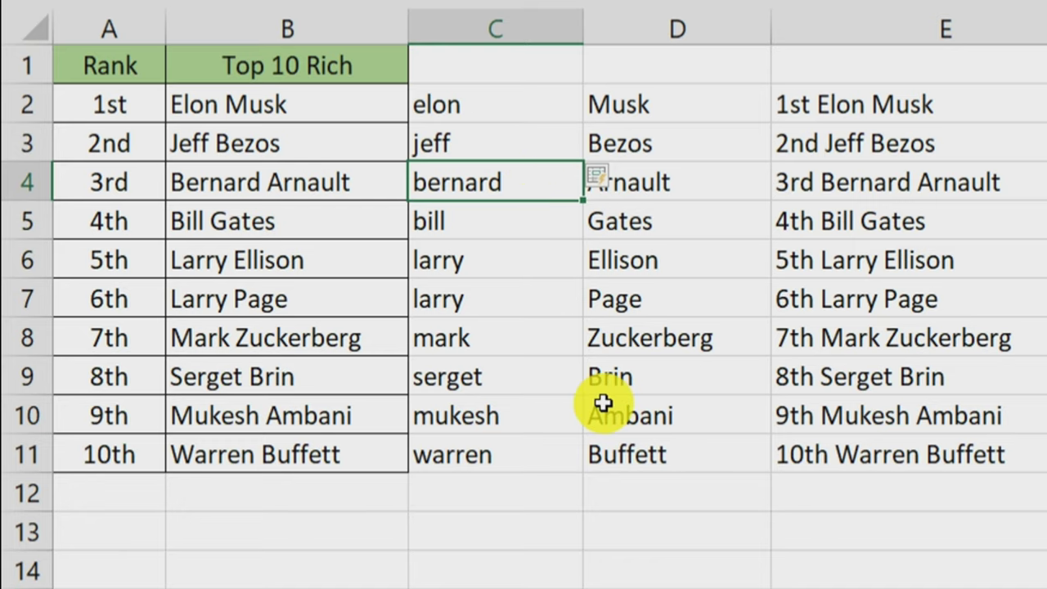
scroll(603, 402, down, 1)
scroll(603, 402, down, 1)
scroll(603, 403, down, 1)
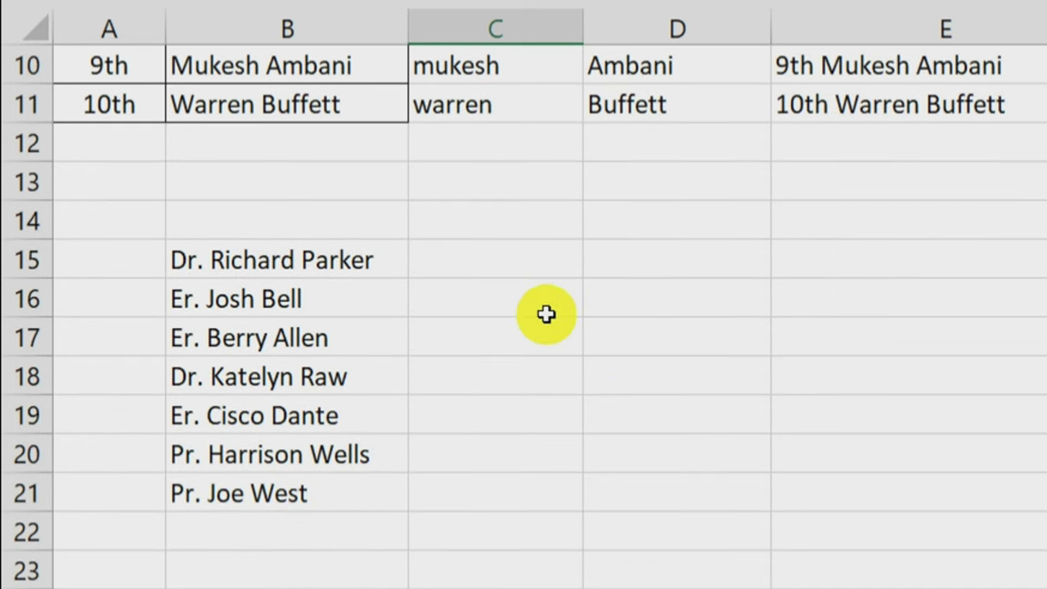
Step: Enter Dr and Er in C15:C16 and accept Flash Fill titles Dr, Er, Er, Dr, Er, Pr, Pr
click(512, 268)
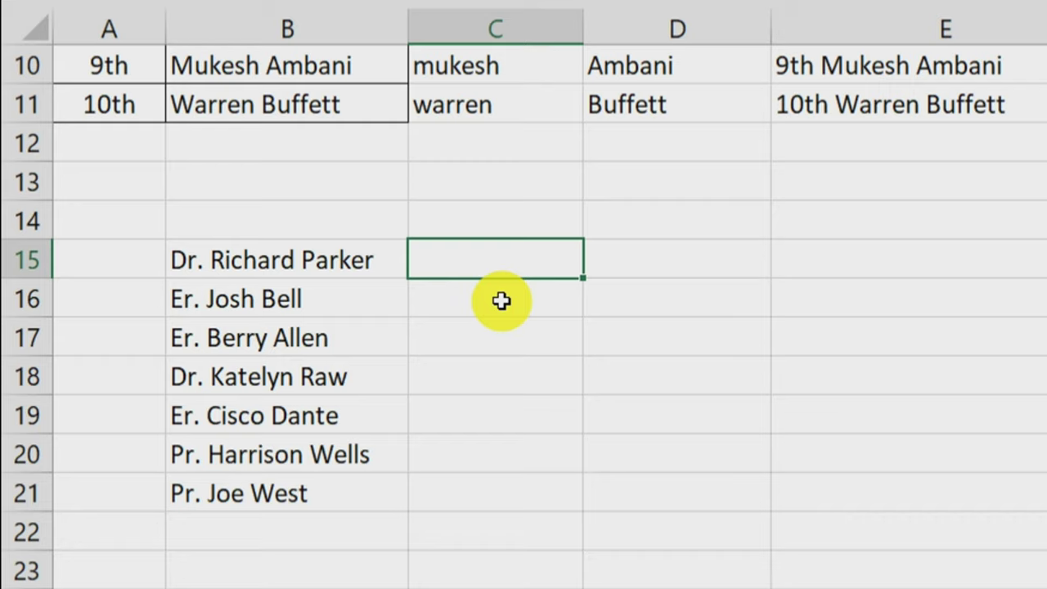
text(D)
text(r)
key(Return)
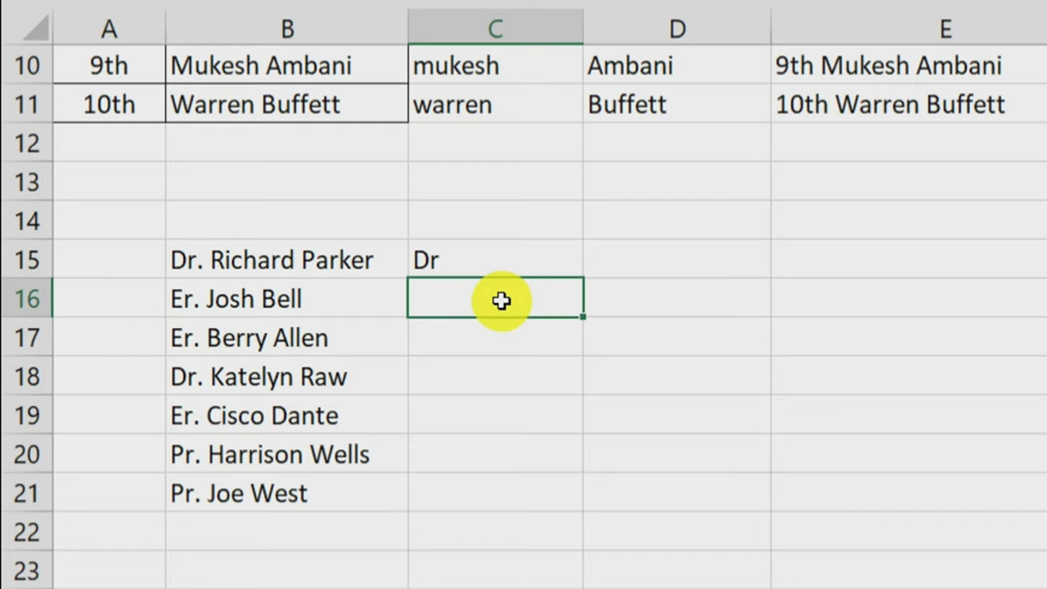
text(Er)
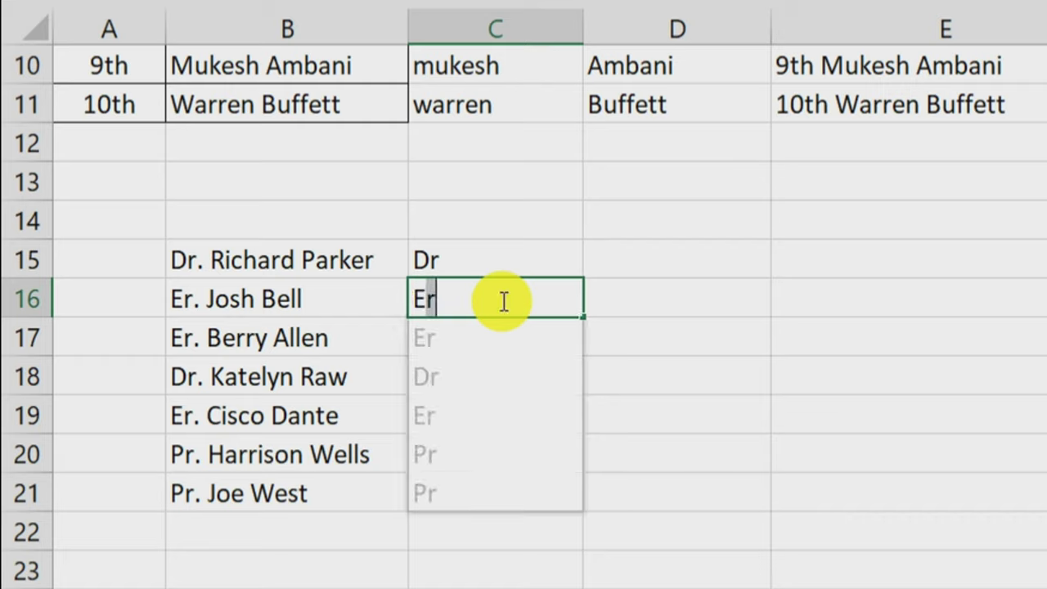
key(Return)
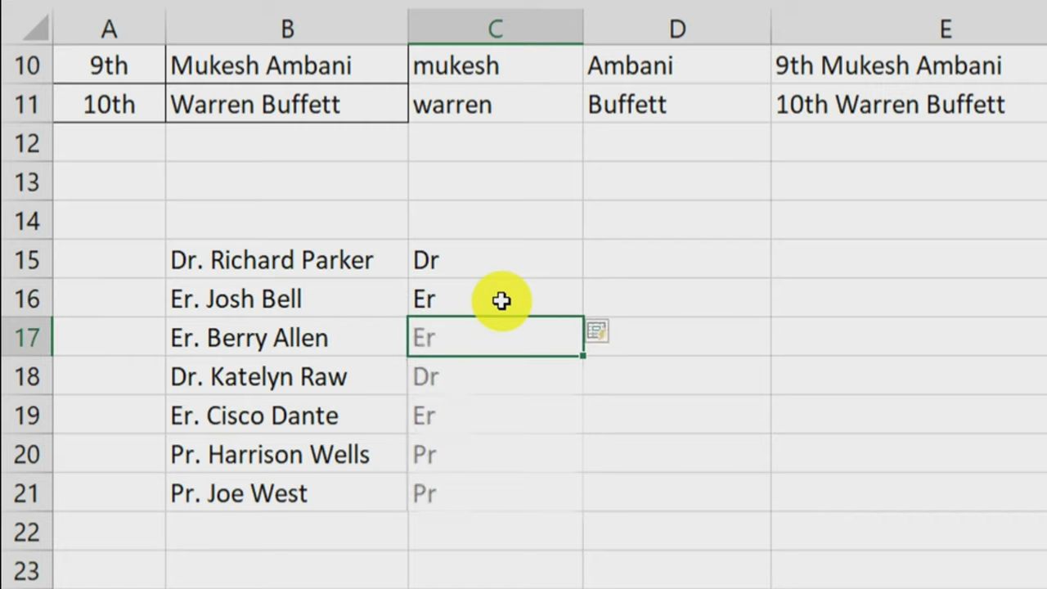
drag(472, 254, 440, 478)
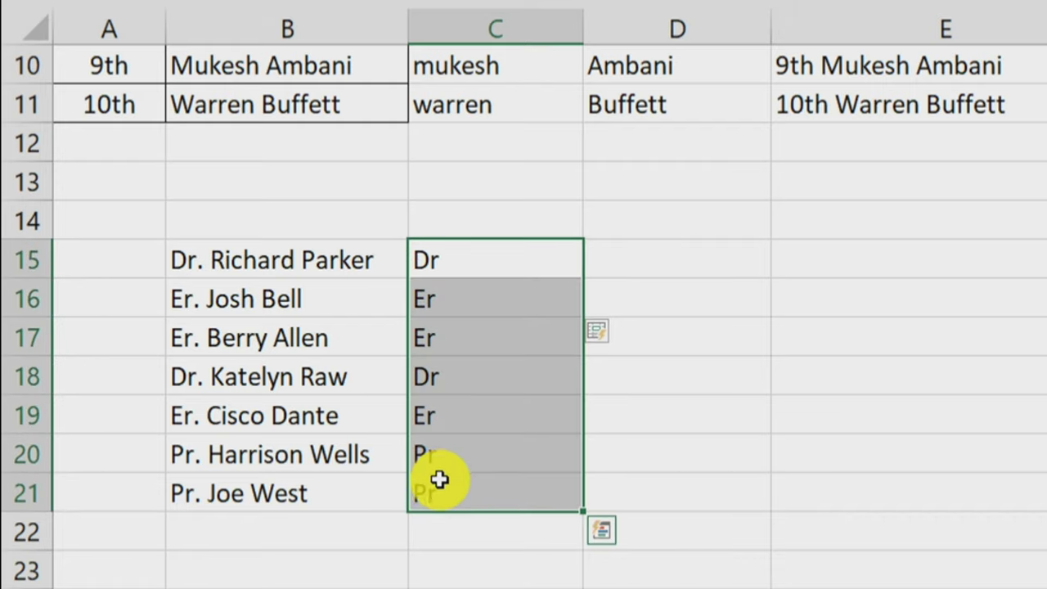
click(664, 259)
drag(287, 260, 270, 454)
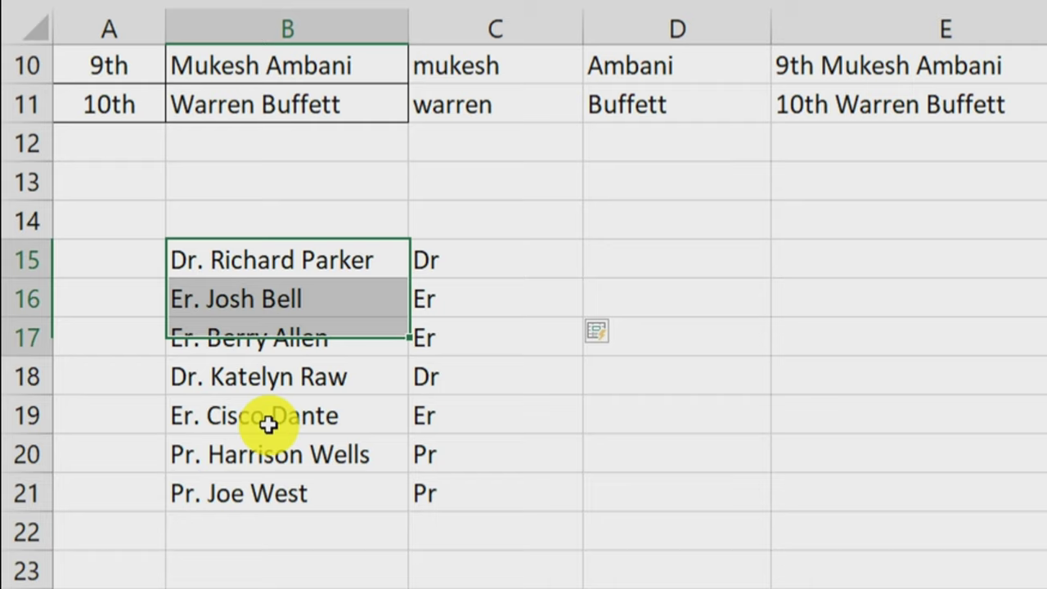
click(286, 257)
click(641, 264)
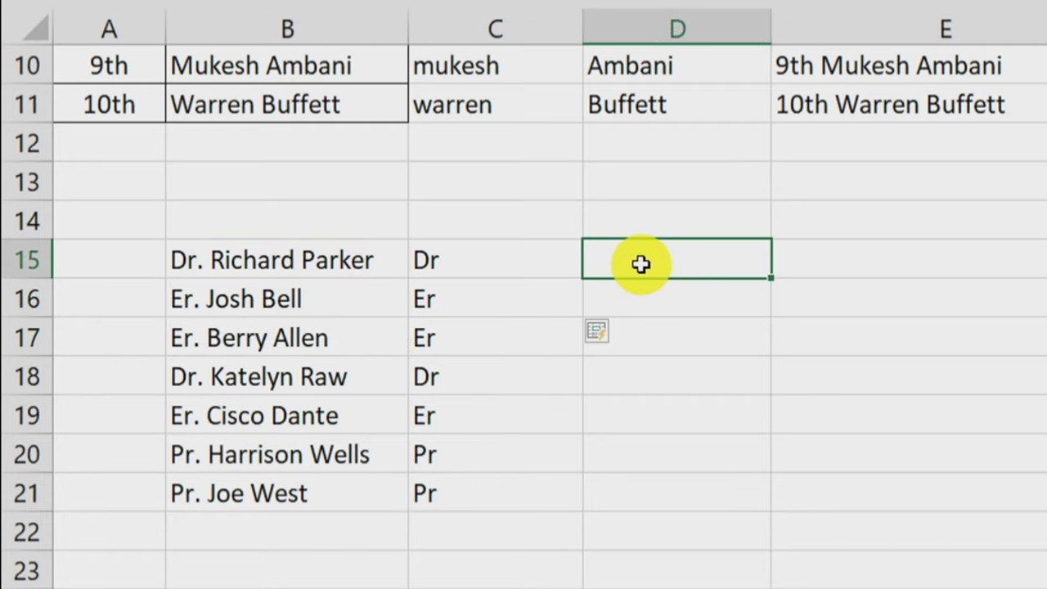
Step: Type Richard in D15 and Flash Fill D15:D21 with first names Josh through Joe
text(R)
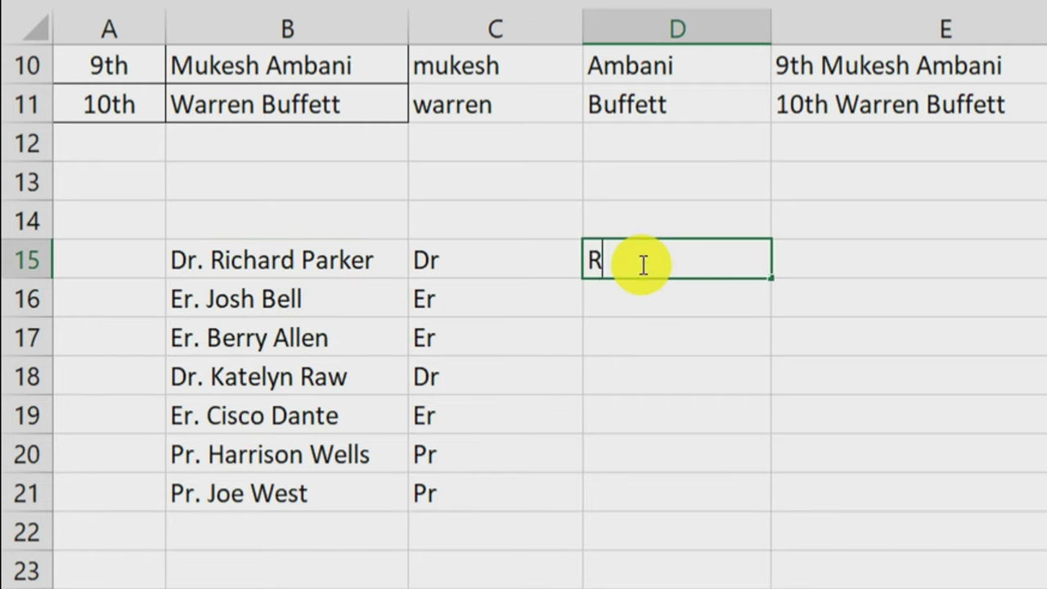
text(ichar)
text(d)
key(Return)
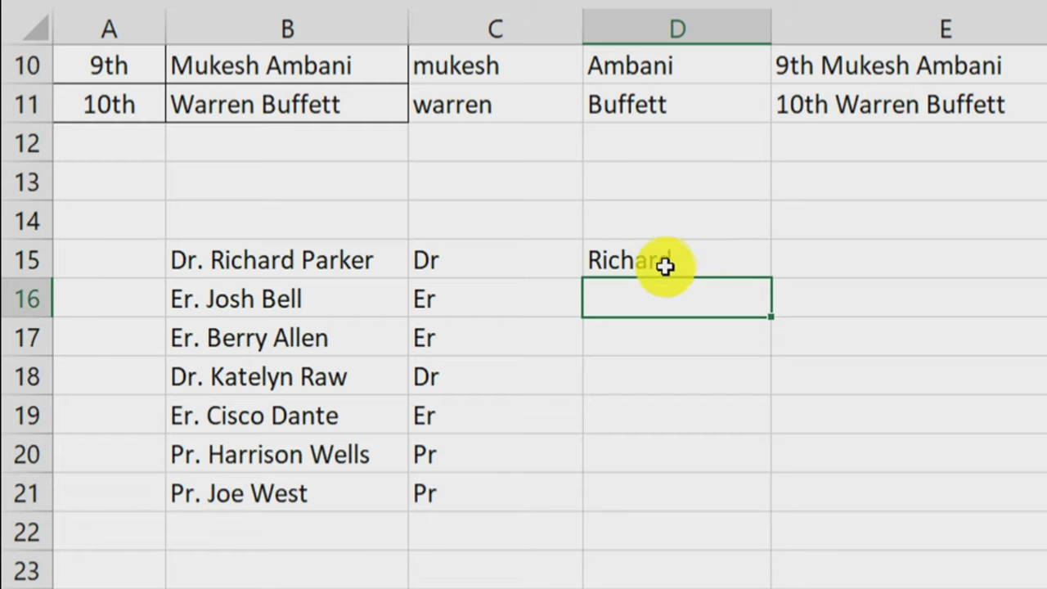
drag(668, 265, 657, 501)
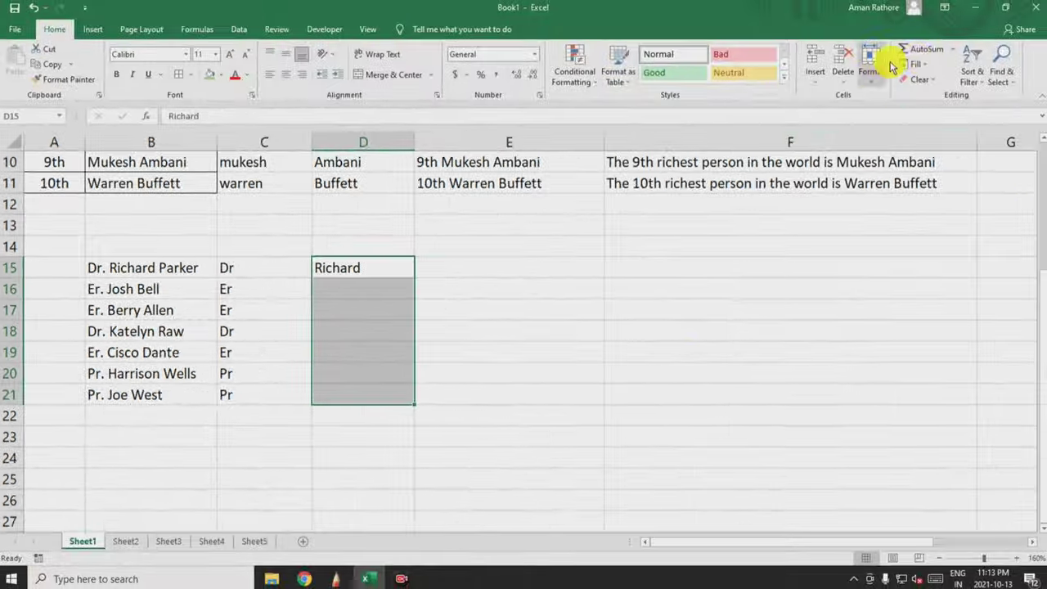
click(918, 64)
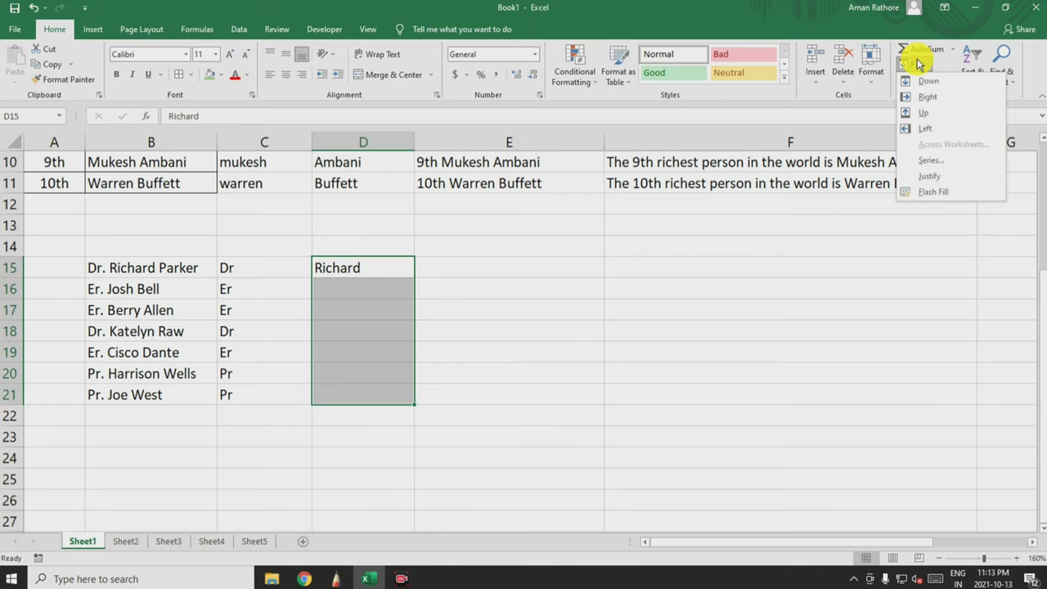
click(937, 197)
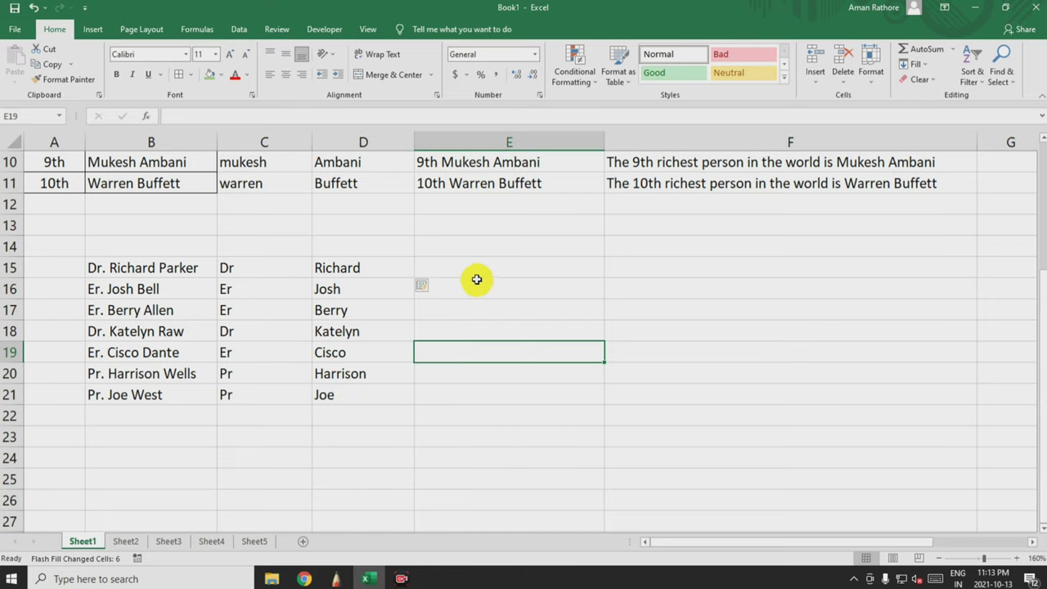
click(479, 272)
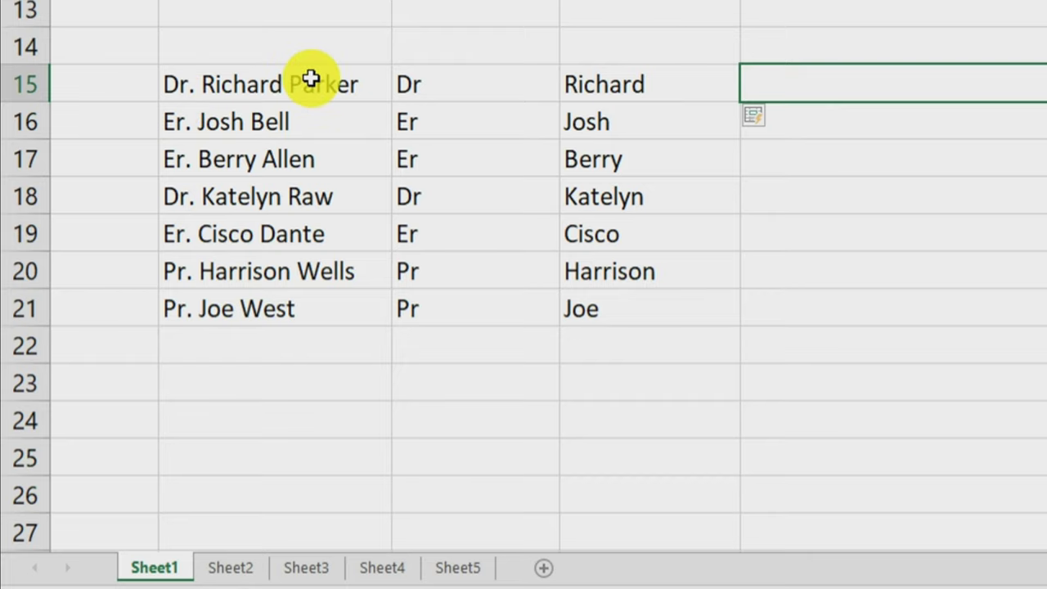
Step: Enter 'Dr. Parker' in E15 and Flash Fill E15:E21 with titles and surnames
click(823, 73)
text(D)
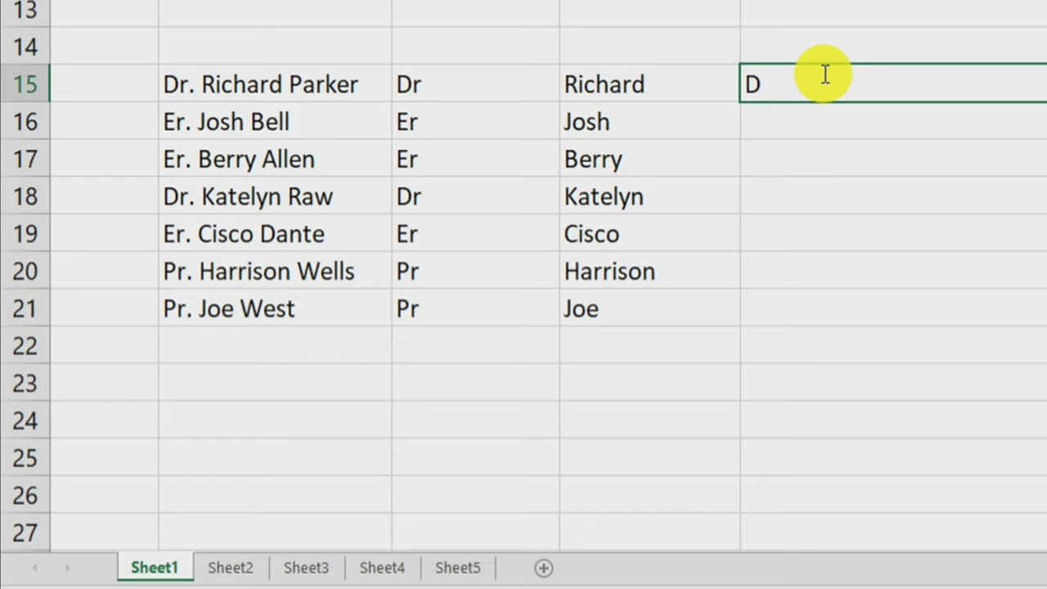
text(r.)
text(p)
key(BackSpace)
text(Parker)
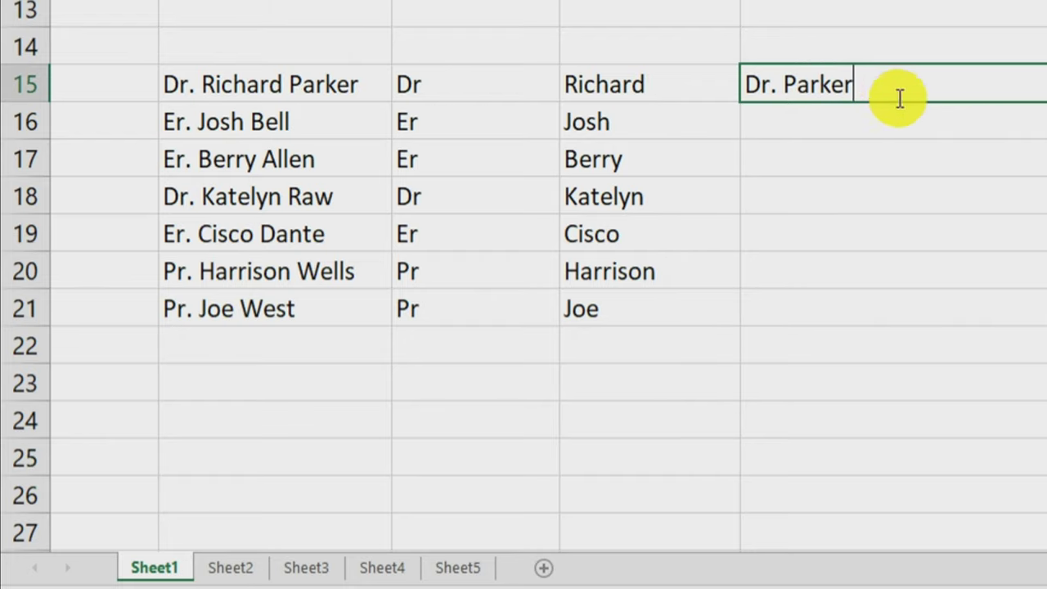
key(Return)
drag(891, 97, 892, 327)
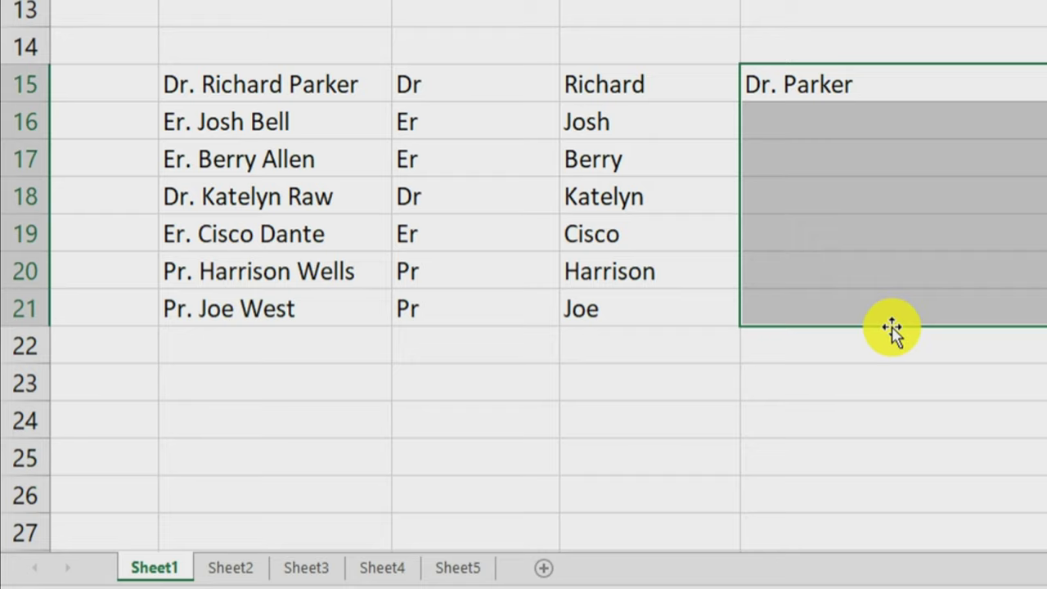
key(ctrl+e)
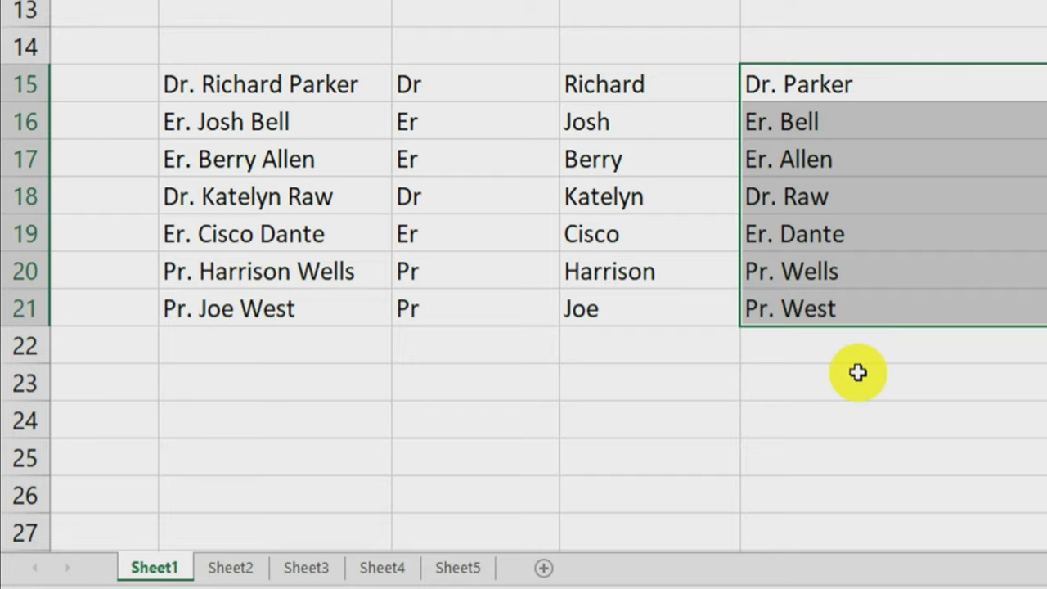
Step: Review the filled column E entries, starting with Er. Bell in E16
click(858, 373)
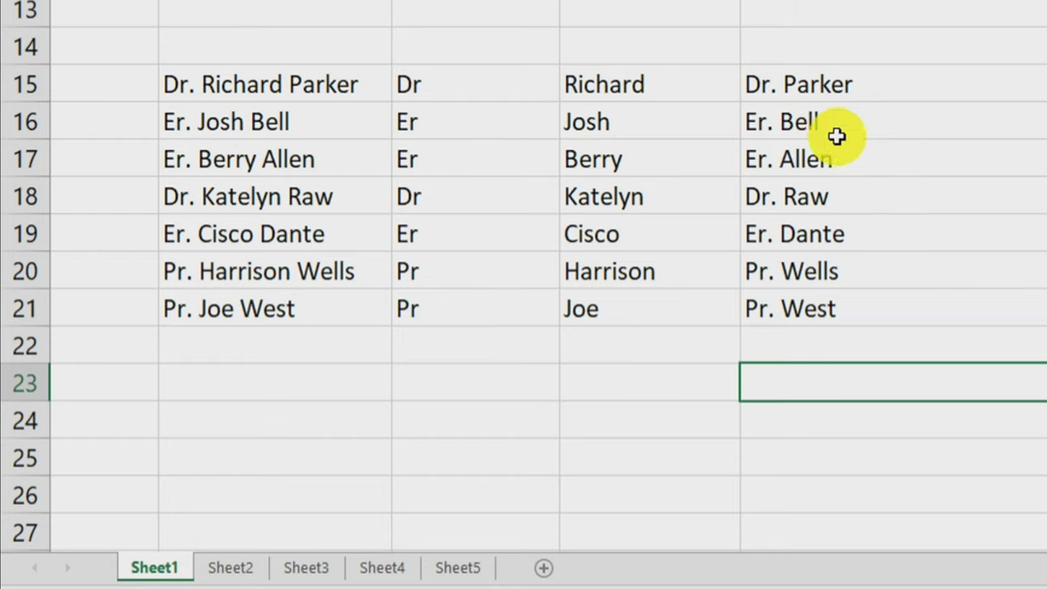
click(763, 128)
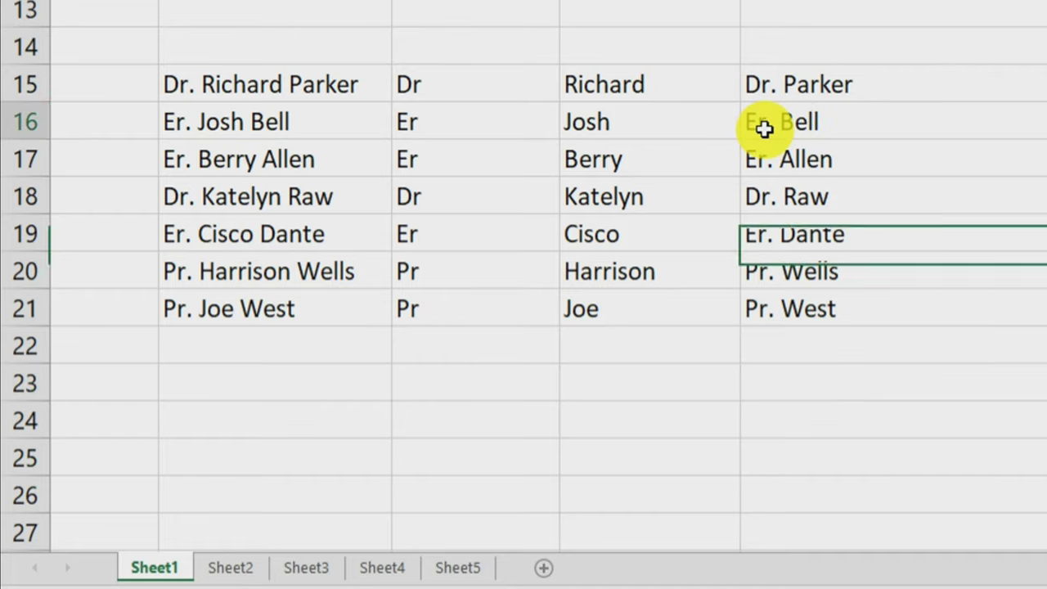
click(796, 172)
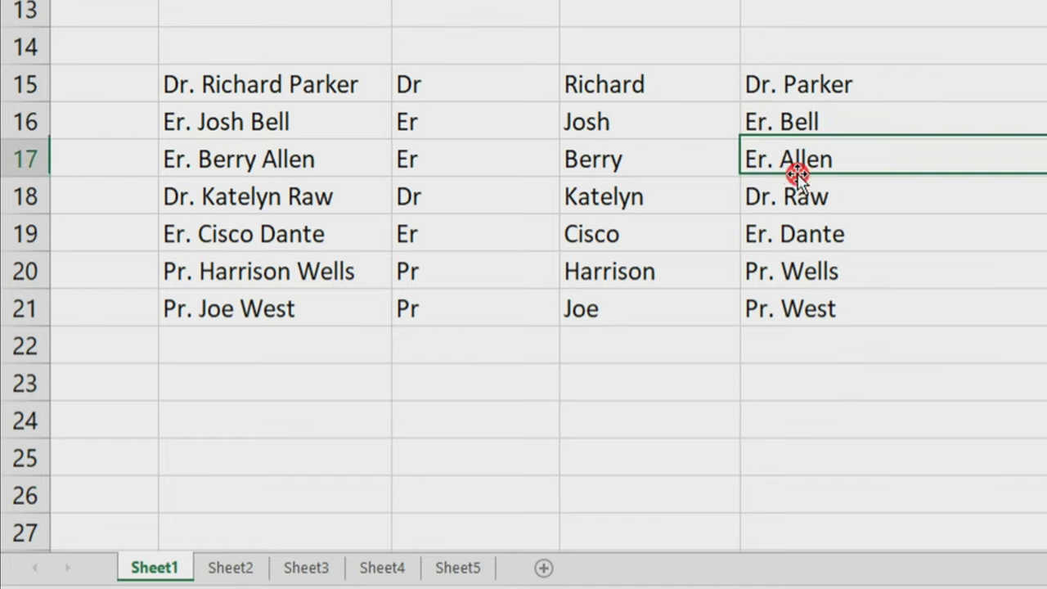
click(807, 216)
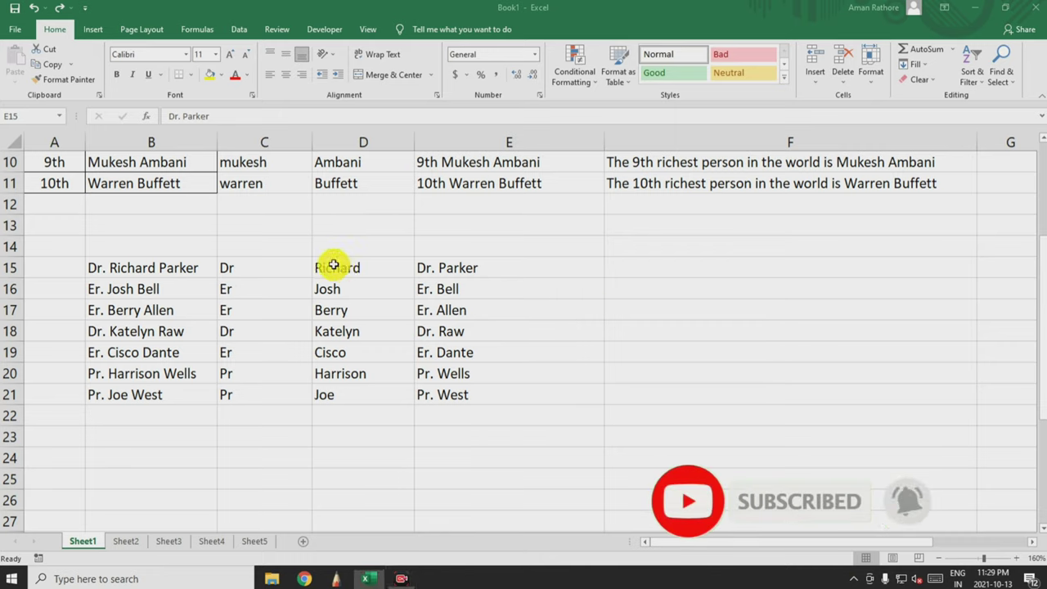
Step: Clear the first names in D15:D21 and the title-surname entries in E15:E21
drag(336, 271, 334, 393)
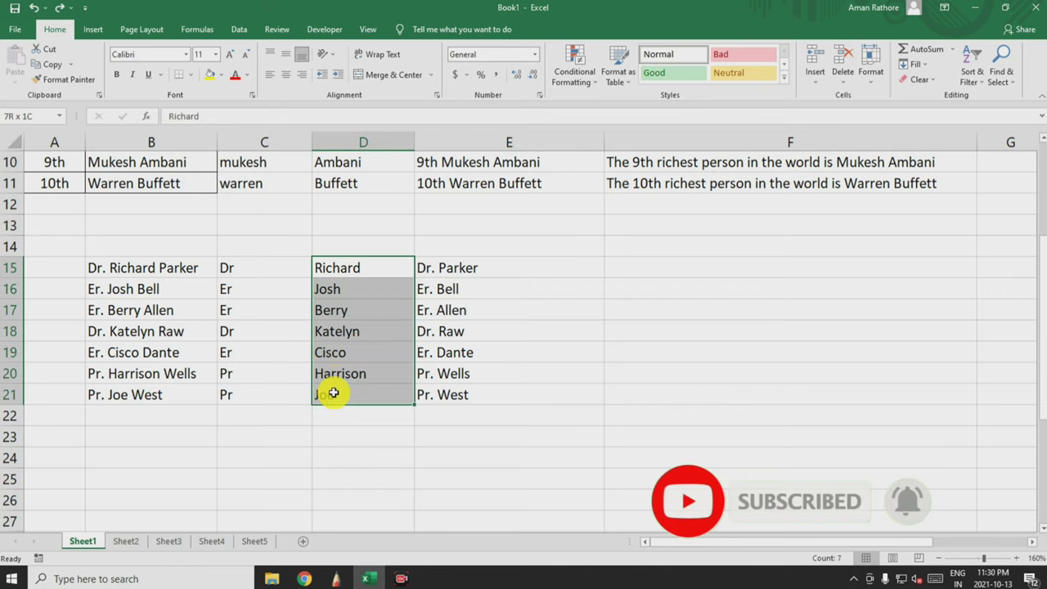
key(Delete)
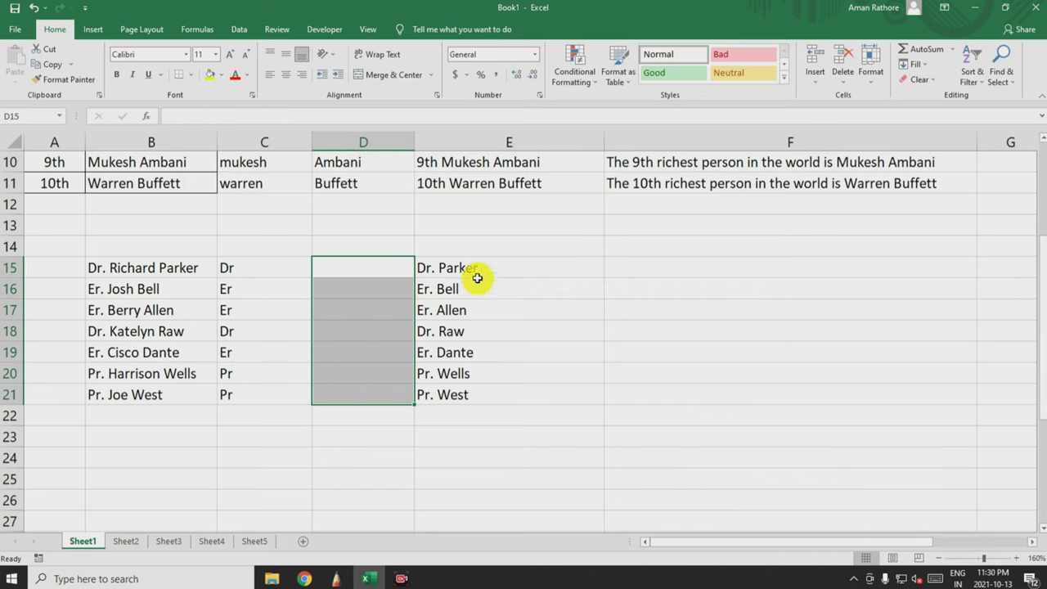
drag(474, 275, 474, 397)
key(Delete)
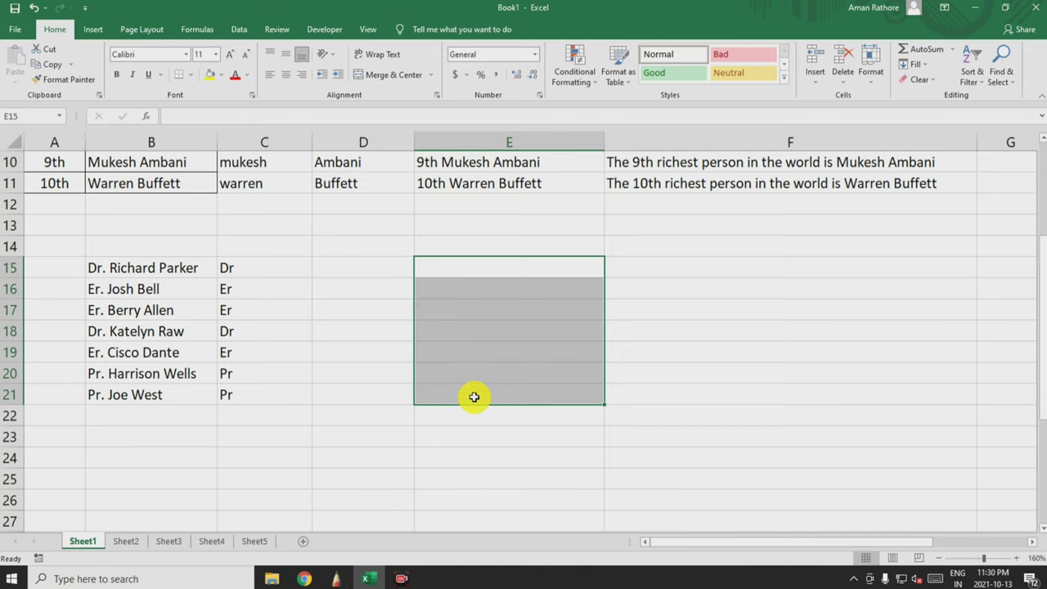
click(474, 376)
drag(365, 265, 362, 395)
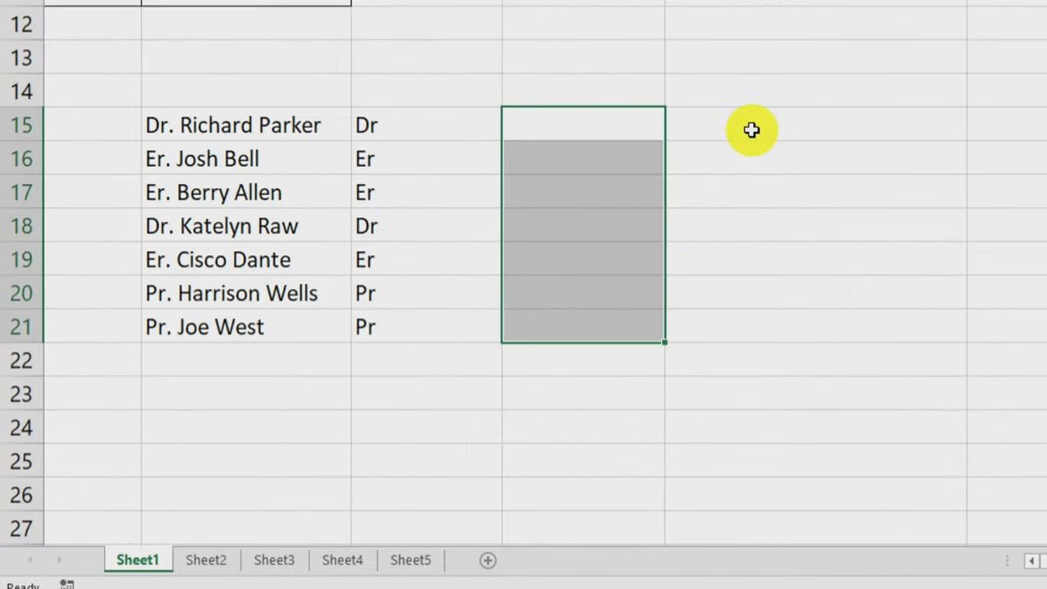
Step: Re-enter 'Dr. Parker' in E15 and run Flash Fill on E15:E21 from the Fill menu
click(735, 139)
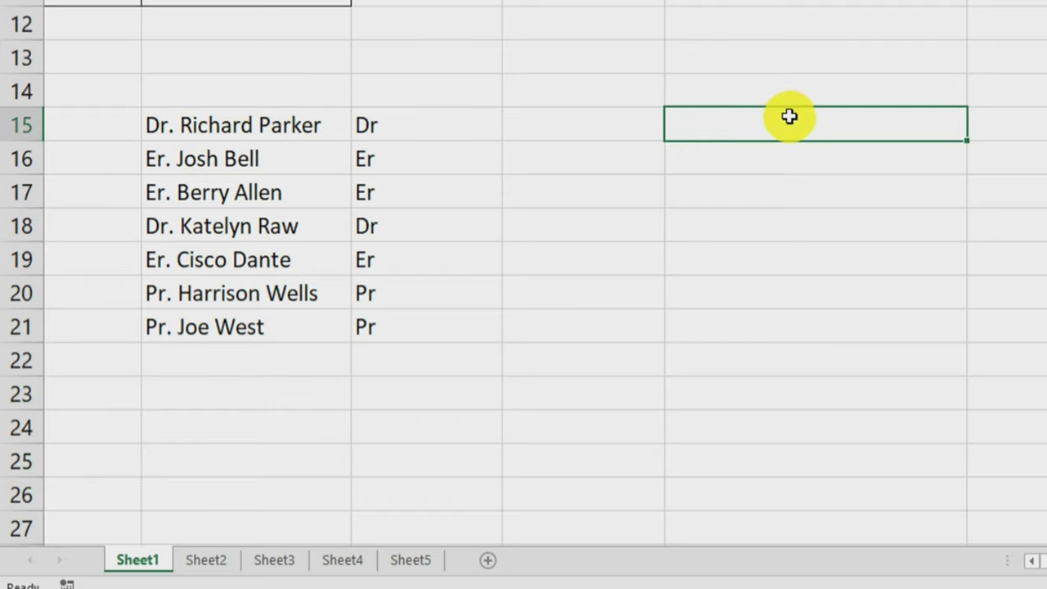
text(Dr)
text(. Parker)
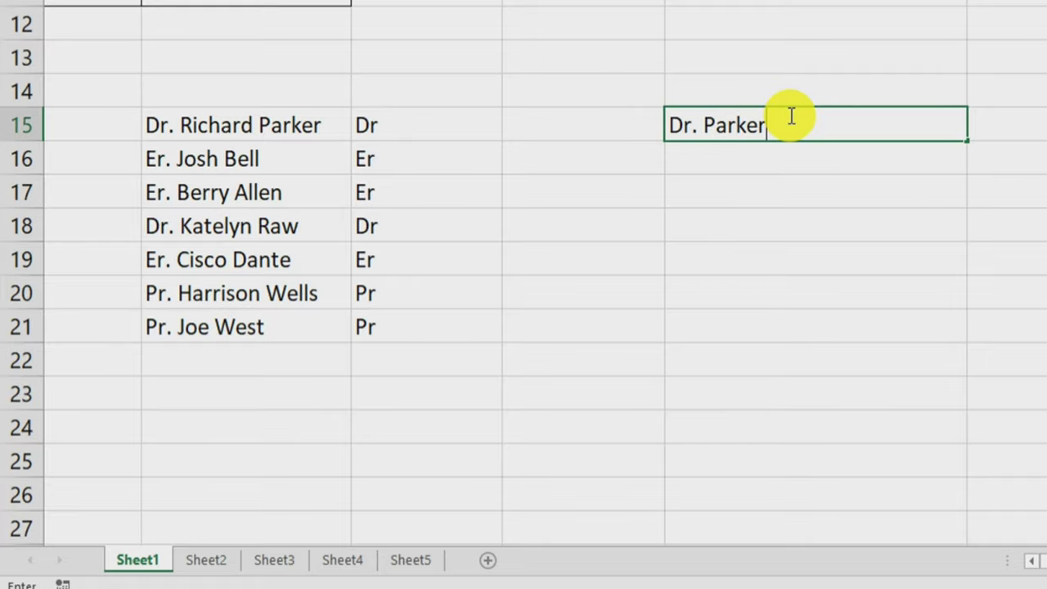
click(724, 207)
drag(496, 267, 487, 395)
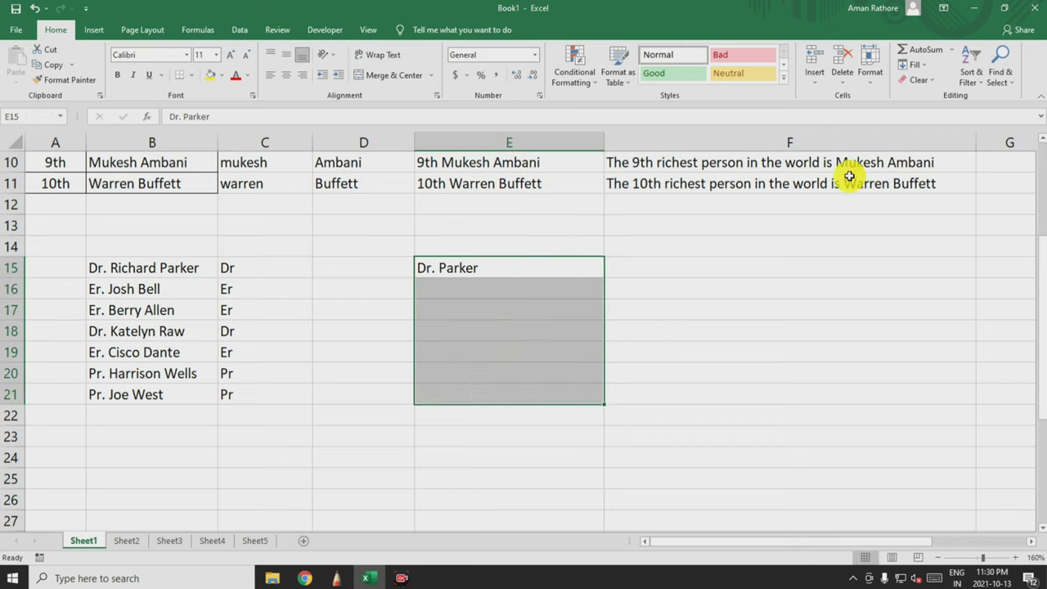
click(912, 65)
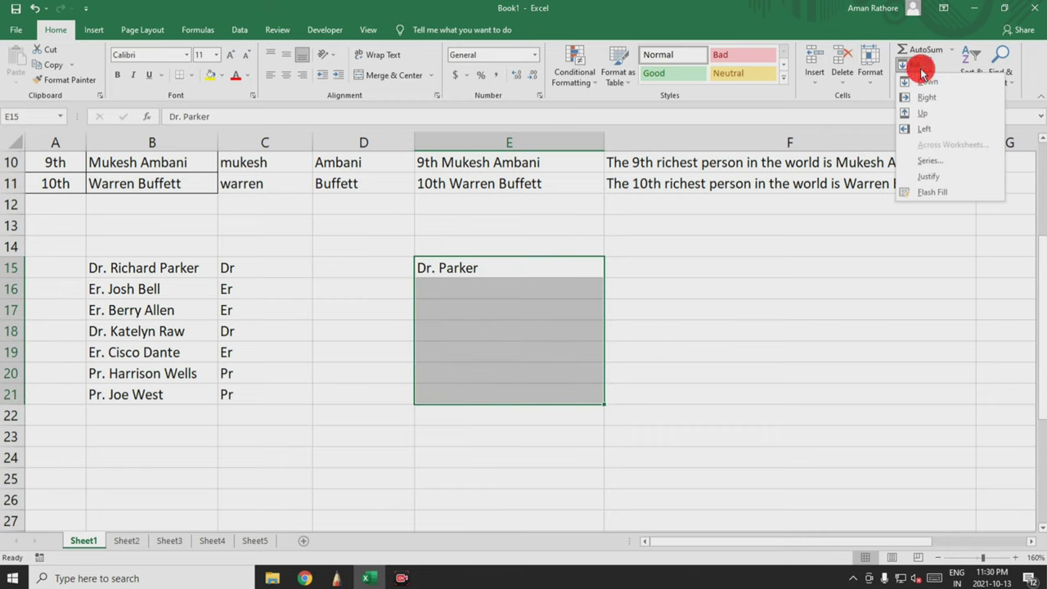
click(935, 199)
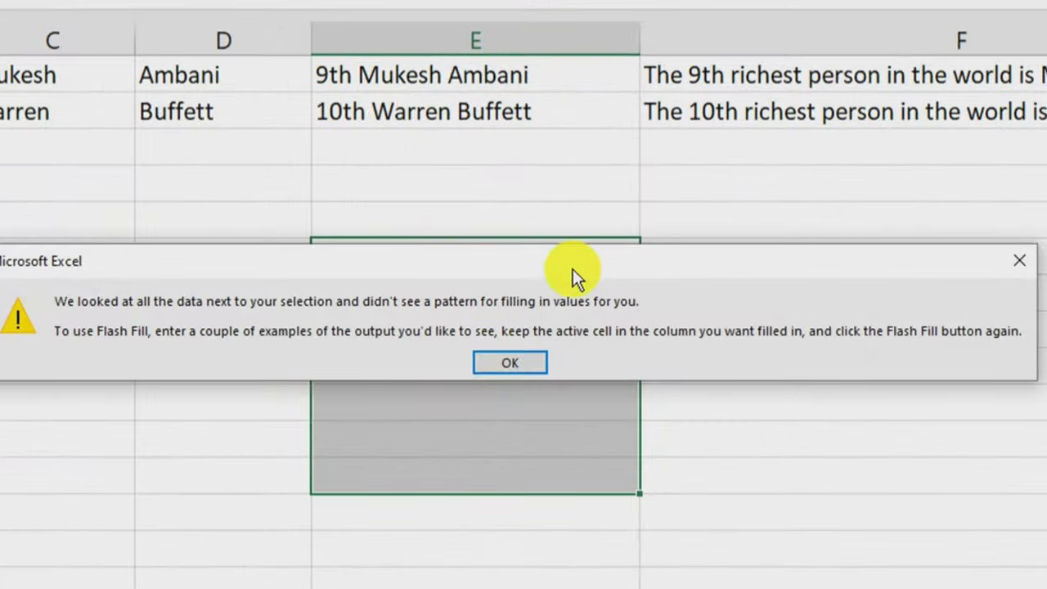
Step: Close the Flash Fill no-pattern warning and select E15, which holds only Dr. Parker
drag(572, 269, 585, 77)
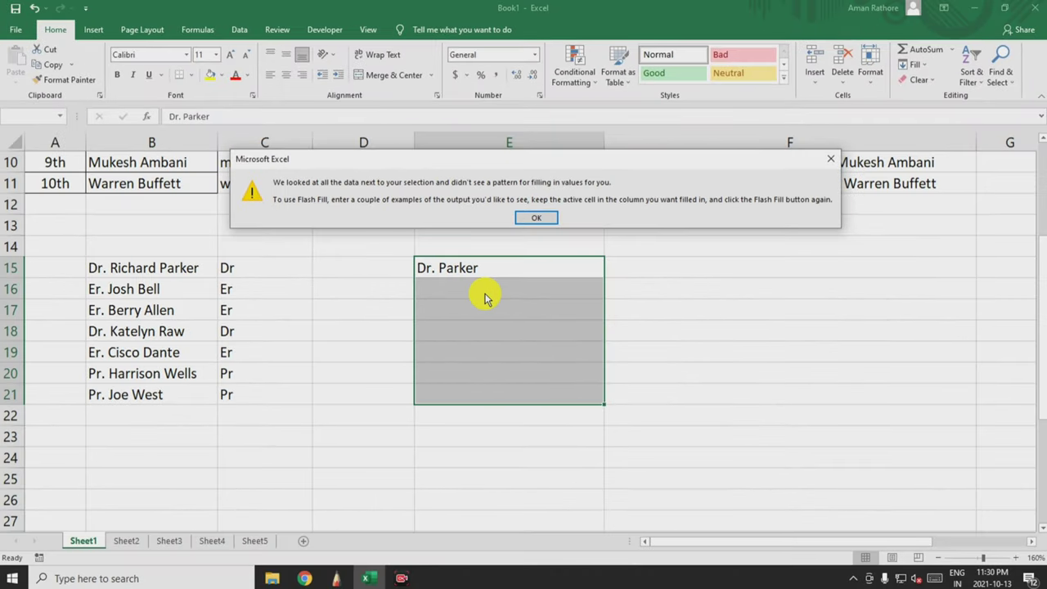
click(533, 216)
click(482, 274)
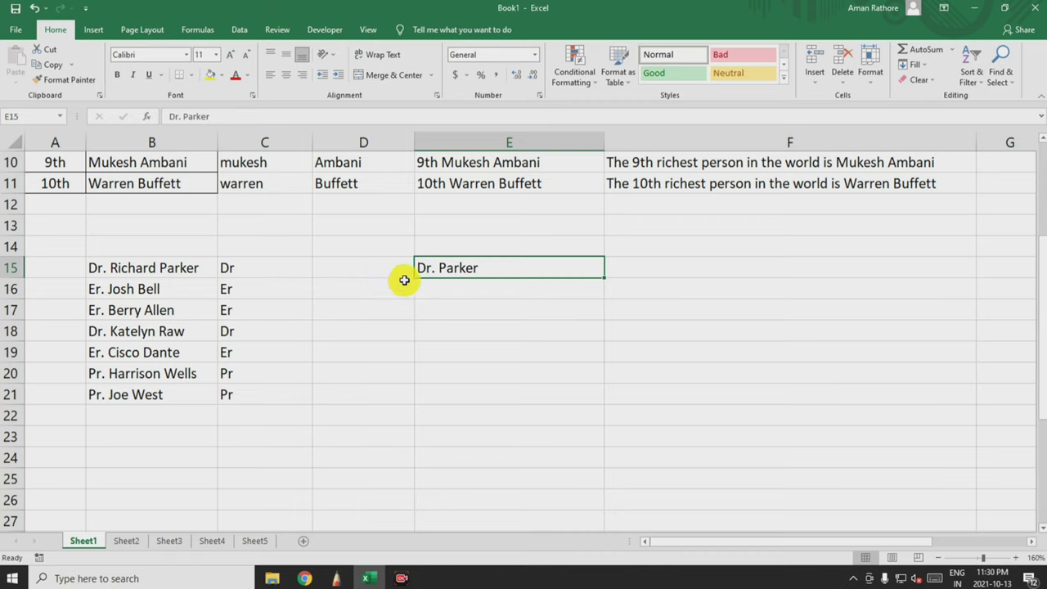
Step: Move 'Dr. Parker' from E15 into D15
key(ctrl+c)
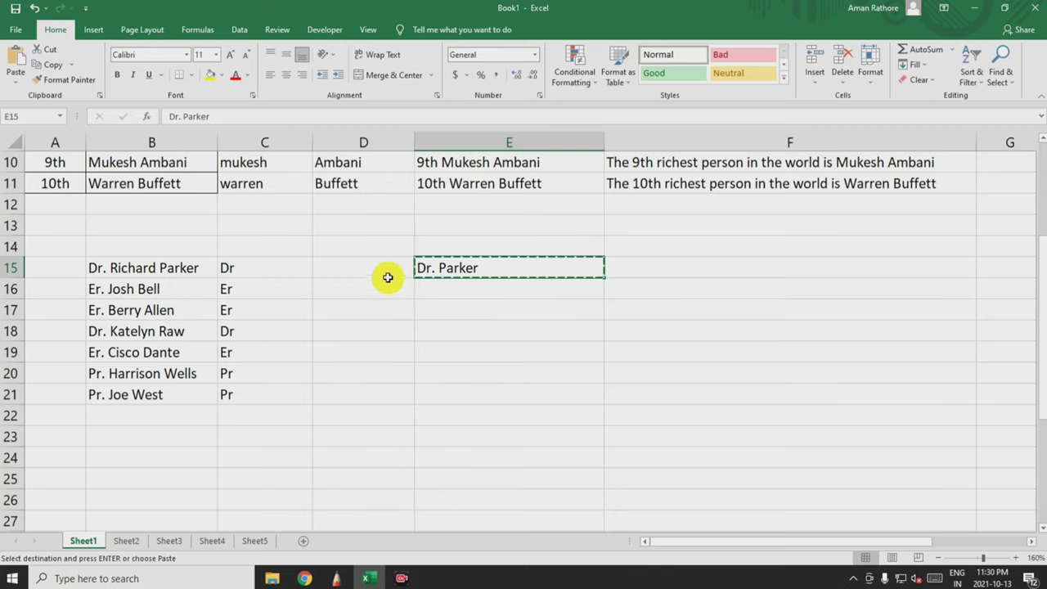
click(356, 270)
key(Return)
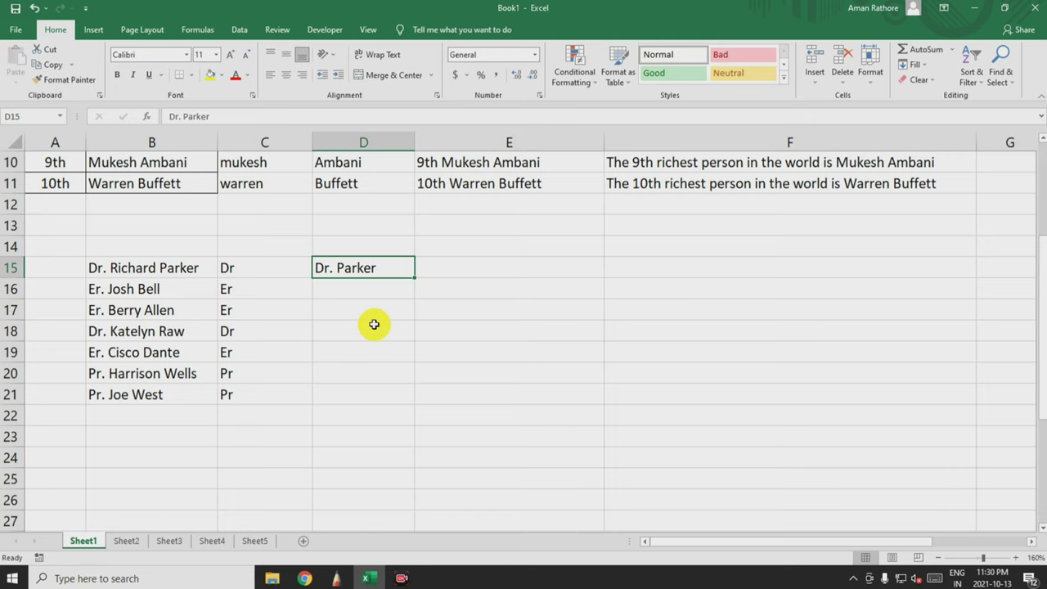
Step: Flash Fill D15:D21 with title and surname, Dr. Parker through Pr. West
drag(358, 270, 355, 397)
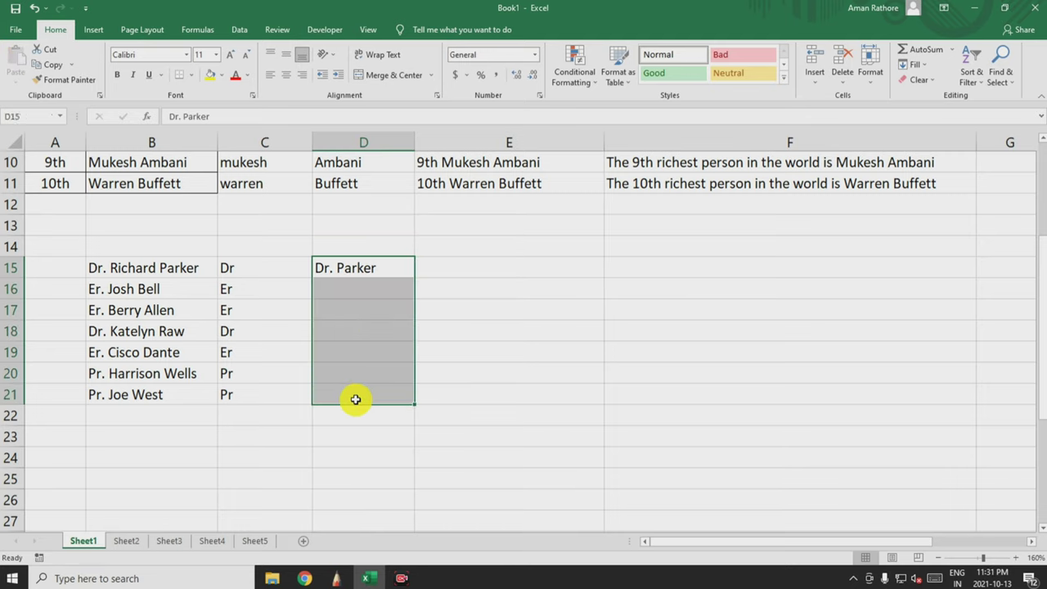
click(918, 80)
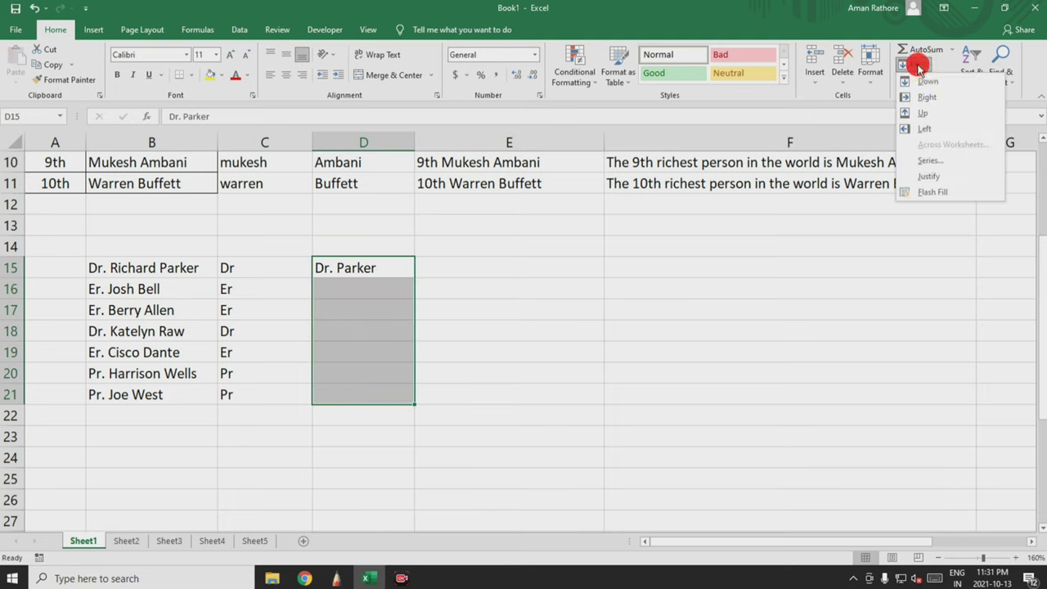
click(931, 188)
click(519, 308)
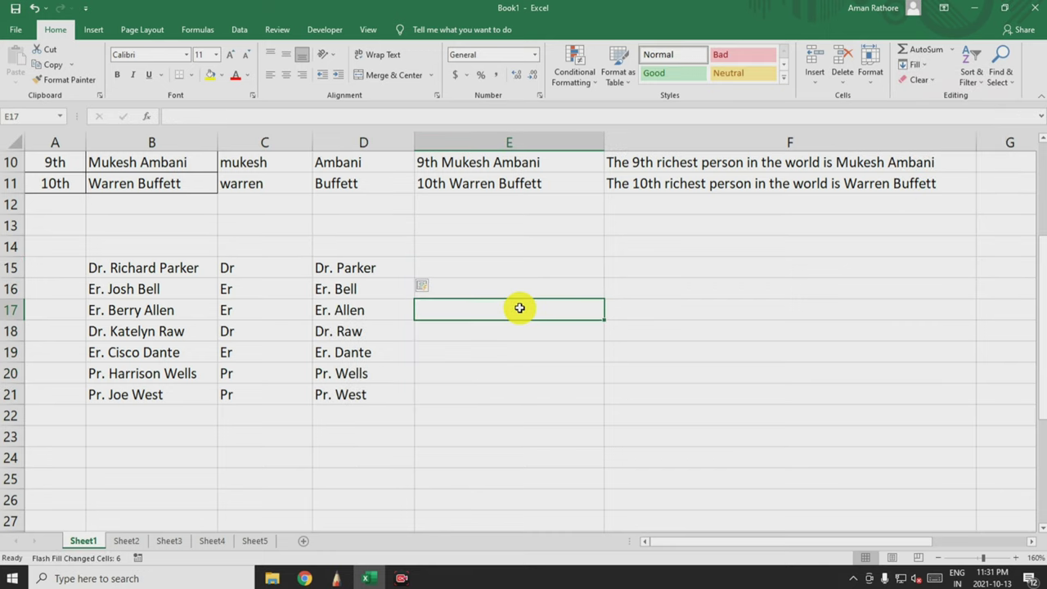